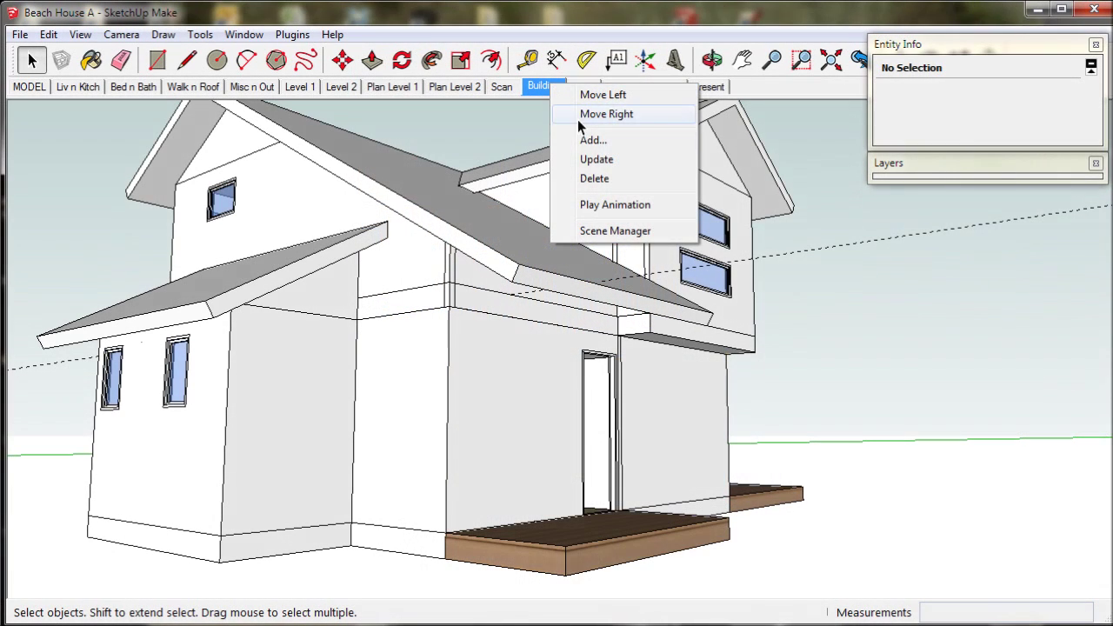
- In the Misc n Out scene, select the two posts beside the Deck
{"action": "left_click", "coordinate": [599, 162]}
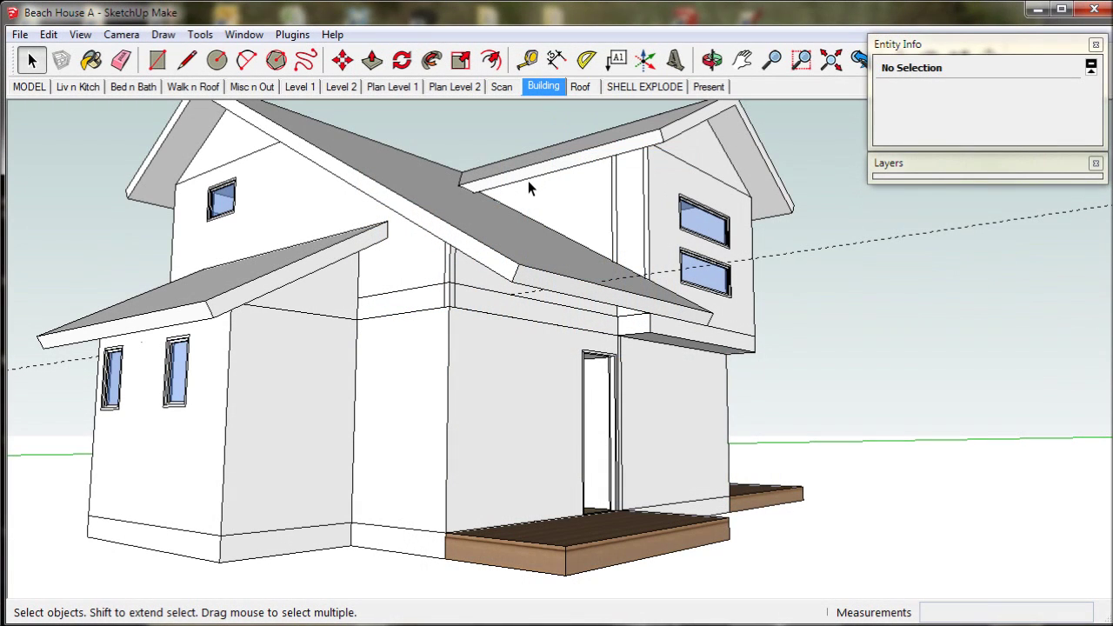
{"action": "left_click", "coordinate": [252, 87]}
{"action": "middle_click_drag", "start_coordinate": [618, 441], "coordinate": [696, 389]}
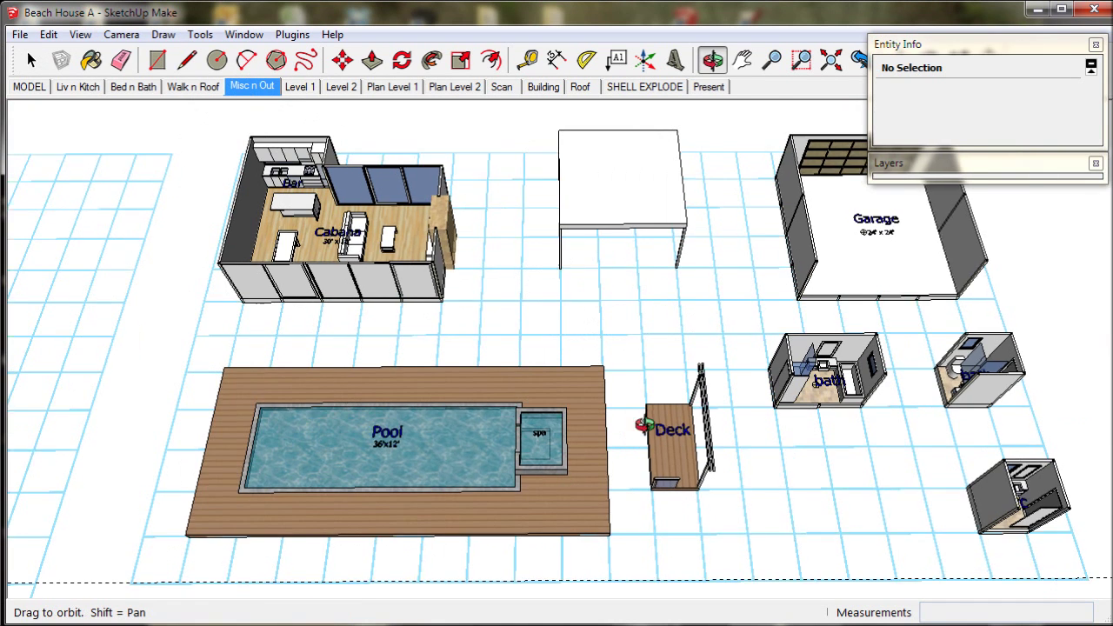
{"action": "left_click", "coordinate": [699, 384]}
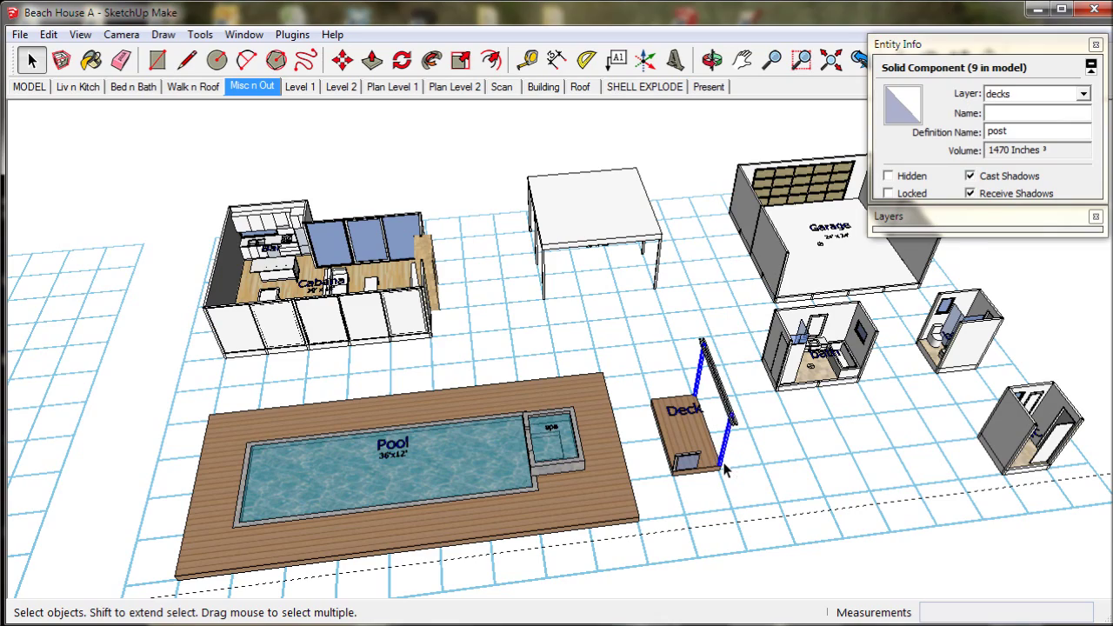
{"action": "left_click", "coordinate": [726, 469], "text": "shift"}
- Move both posts by their base corner and carry them into the Building scene
{"action": "scroll", "coordinate": [726, 470], "scroll_direction": "up", "scroll_amount": 3}
{"action": "scroll", "coordinate": [726, 469], "scroll_direction": "up", "scroll_amount": 3}
{"action": "scroll", "coordinate": [722, 477], "scroll_direction": "up", "scroll_amount": 2}
{"action": "scroll", "coordinate": [714, 484], "scroll_direction": "up", "scroll_amount": 2}
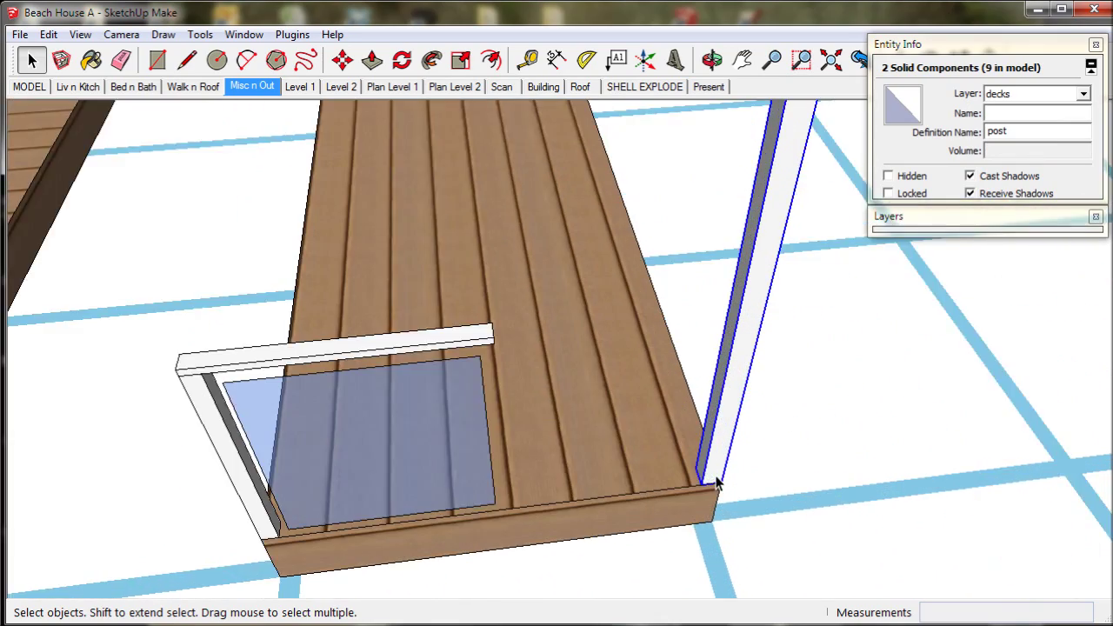
{"action": "mouse_move", "coordinate": [715, 484]}
{"action": "middle_mouse_down"}
{"action": "mouse_move", "coordinate": [529, 341]}
{"action": "mouse_move", "coordinate": [443, 202]}
{"action": "middle_mouse_up"}
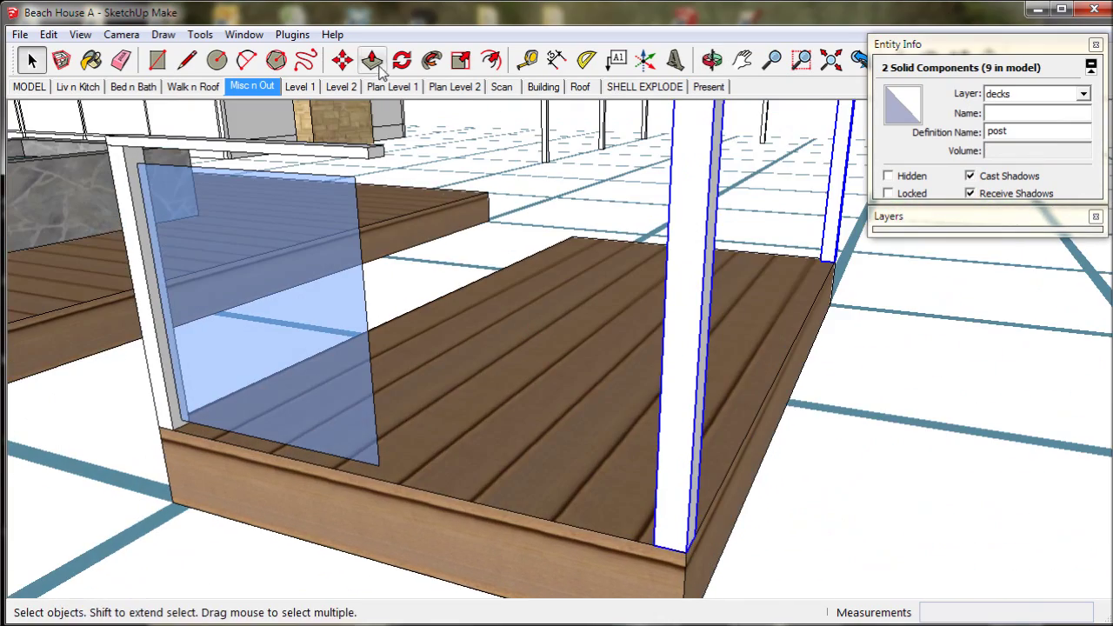
{"action": "left_click", "coordinate": [347, 64]}
{"action": "left_click", "coordinate": [684, 552]}
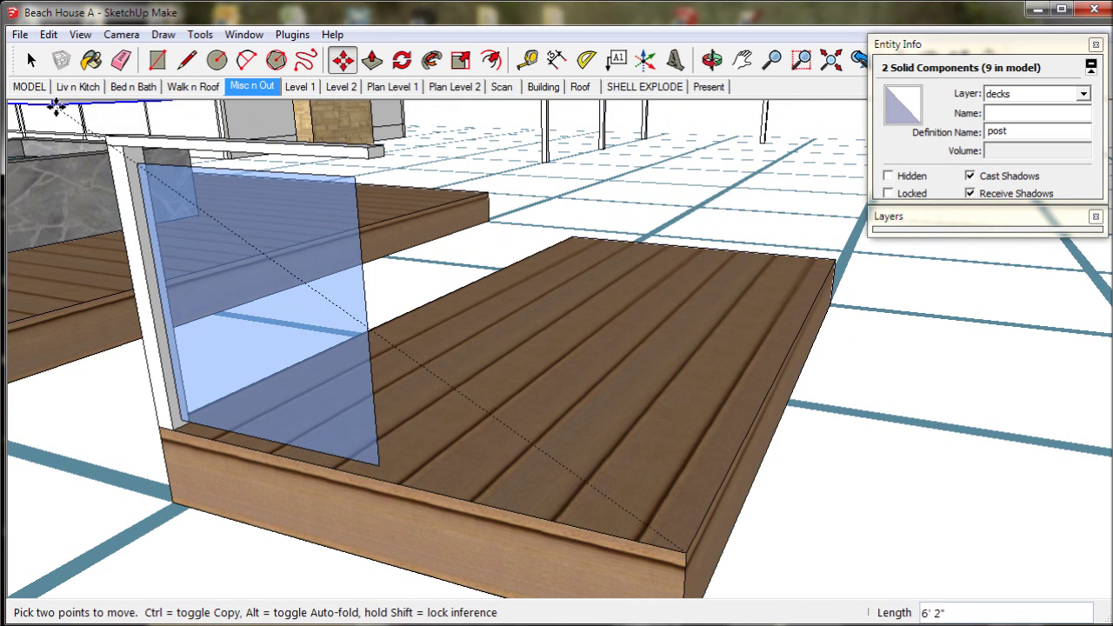
{"action": "left_click", "coordinate": [542, 87]}
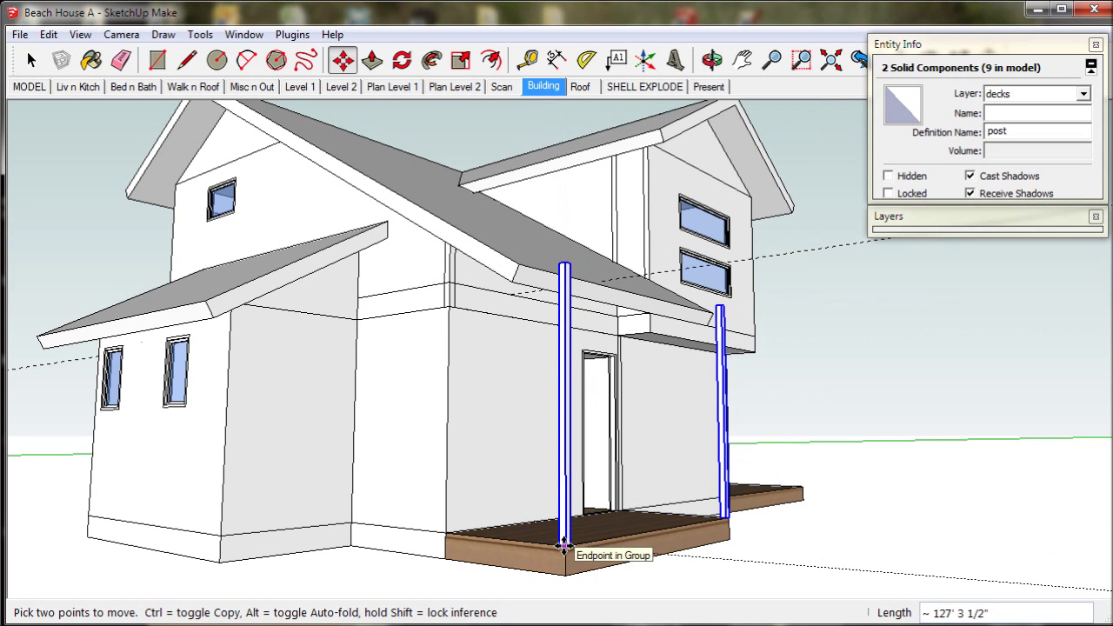
- Drop the two posts onto the porch deck corner
{"action": "left_click", "coordinate": [564, 546]}
{"action": "mouse_move", "coordinate": [564, 546]}
{"action": "middle_mouse_down"}
{"action": "mouse_move", "coordinate": [670, 586]}
{"action": "mouse_move", "coordinate": [715, 586]}
{"action": "mouse_move", "coordinate": [657, 522]}
{"action": "middle_mouse_up"}
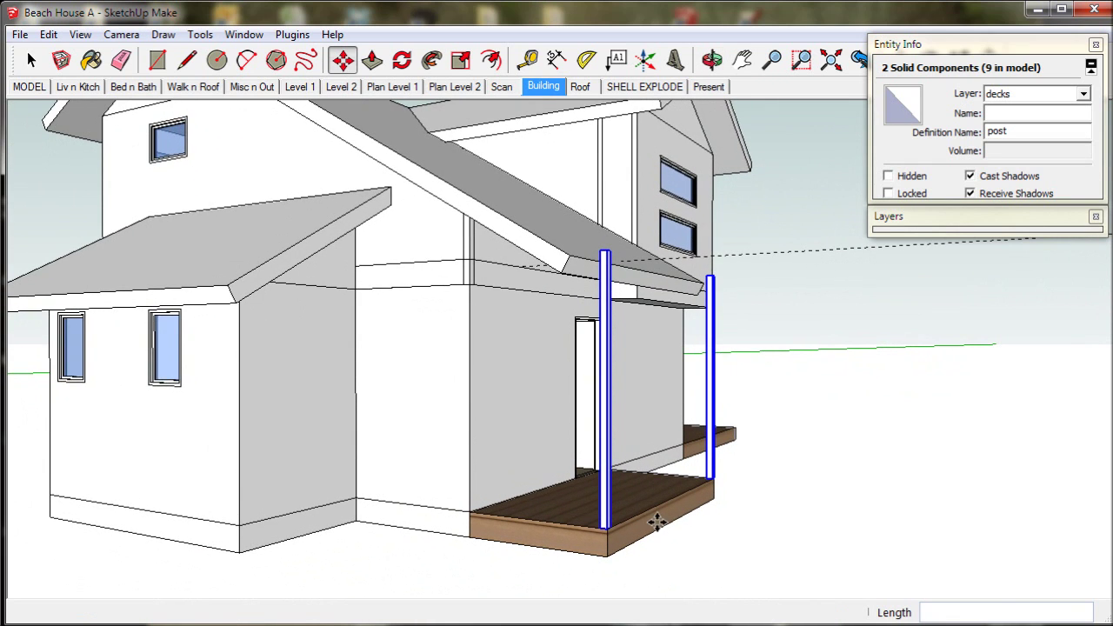
{"action": "scroll", "coordinate": [603, 527], "scroll_direction": "up", "scroll_amount": 2}
{"action": "scroll", "coordinate": [604, 531], "scroll_direction": "up", "scroll_amount": 2}
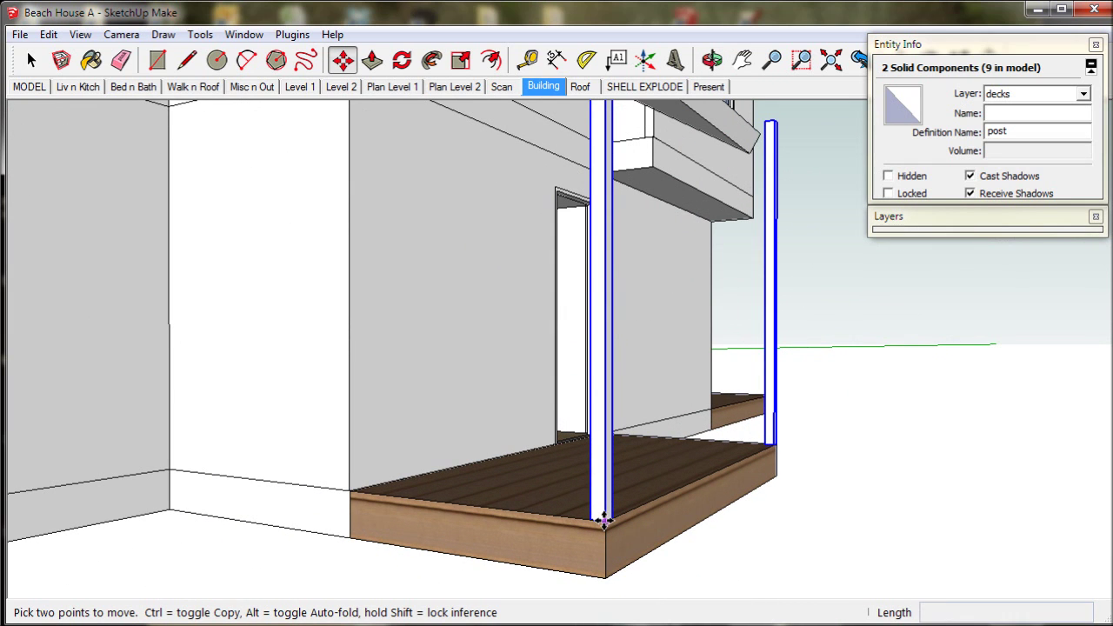
- Shift the posts 6 feet over to the house wall corner
{"action": "left_click", "coordinate": [605, 520]}
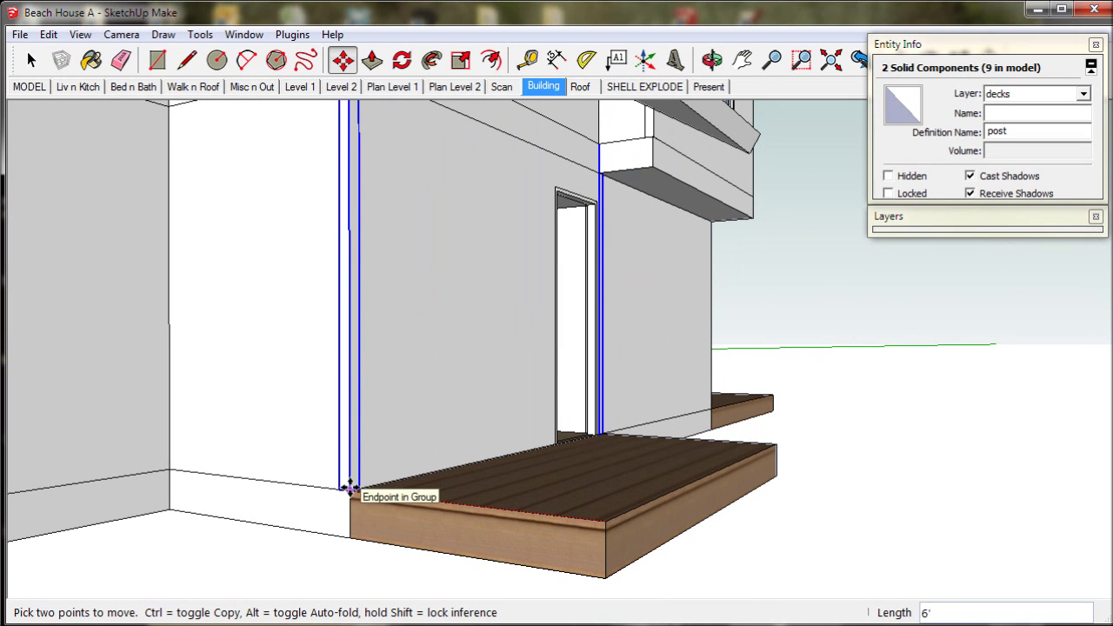
{"action": "scroll", "coordinate": [386, 487], "scroll_direction": "down", "scroll_amount": 3}
{"action": "scroll", "coordinate": [391, 489], "scroll_direction": "down", "scroll_amount": 2}
{"action": "mouse_move", "coordinate": [391, 490]}
{"action": "middle_mouse_down"}
{"action": "mouse_move", "coordinate": [459, 521]}
{"action": "mouse_move", "coordinate": [528, 527]}
{"action": "middle_mouse_up"}
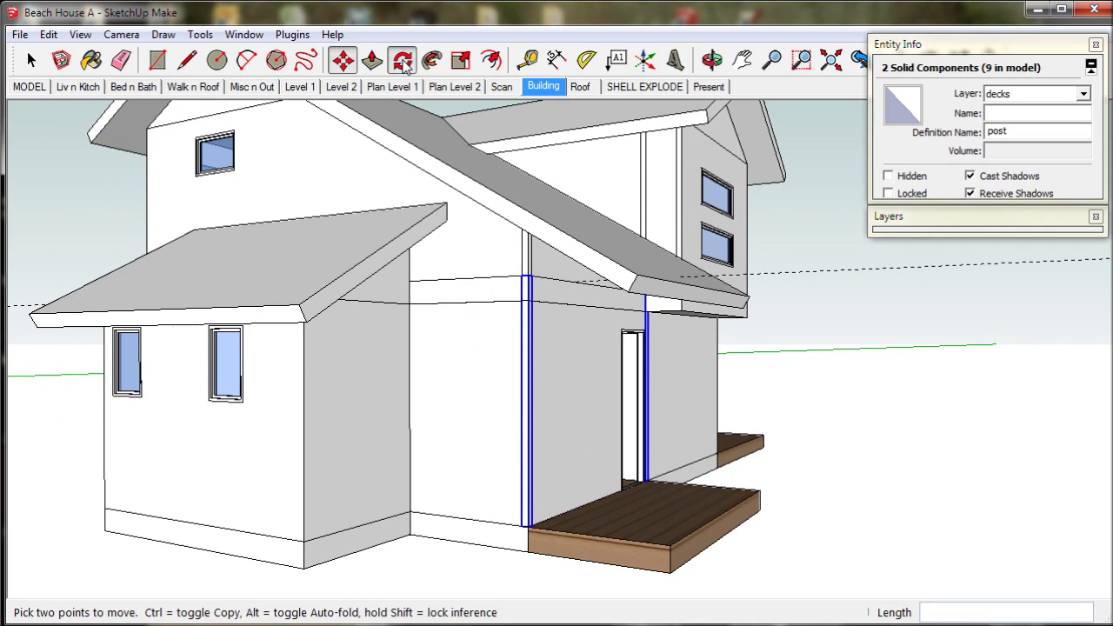
{"action": "left_click", "coordinate": [403, 63]}
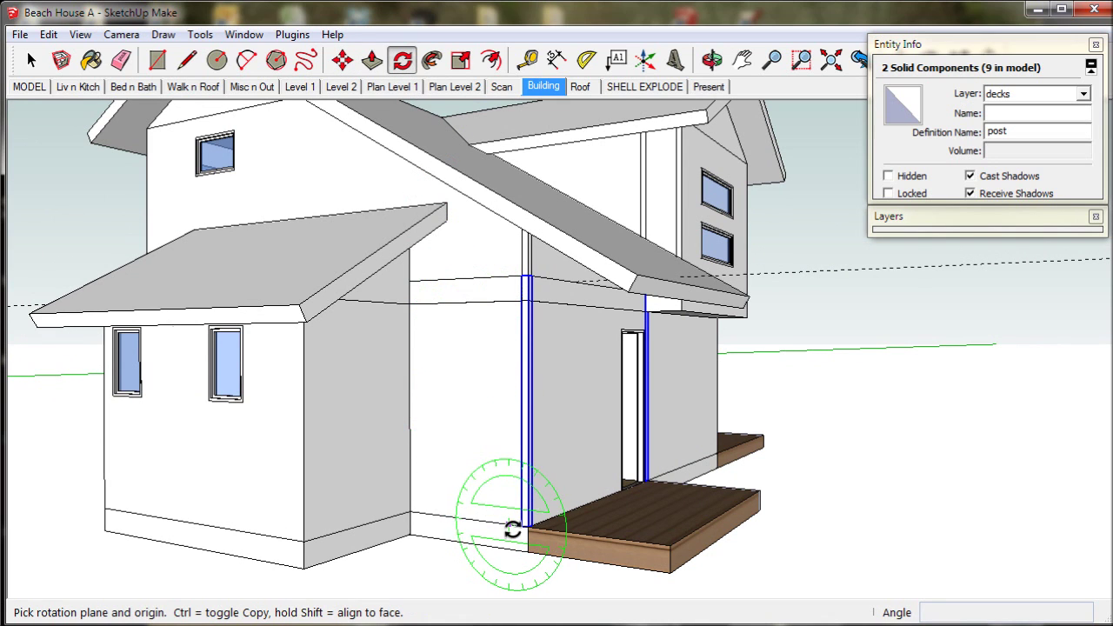
- Rotate both posts 30 degrees about their base so they lean toward the porch roof
{"action": "scroll", "coordinate": [513, 529], "scroll_direction": "up", "scroll_amount": 1}
{"action": "scroll", "coordinate": [513, 528], "scroll_direction": "up", "scroll_amount": 1}
{"action": "scroll", "coordinate": [515, 530], "scroll_direction": "up", "scroll_amount": 2}
{"action": "scroll", "coordinate": [517, 531], "scroll_direction": "up", "scroll_amount": 1}
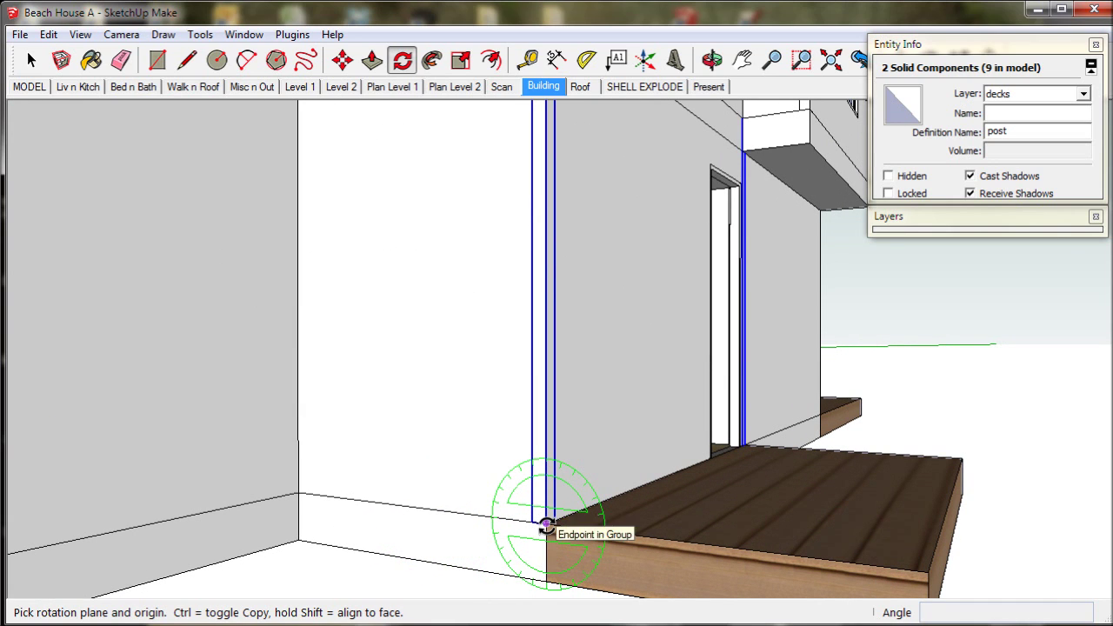
{"action": "left_click_drag", "start_coordinate": [546, 524], "coordinate": [539, 484]}
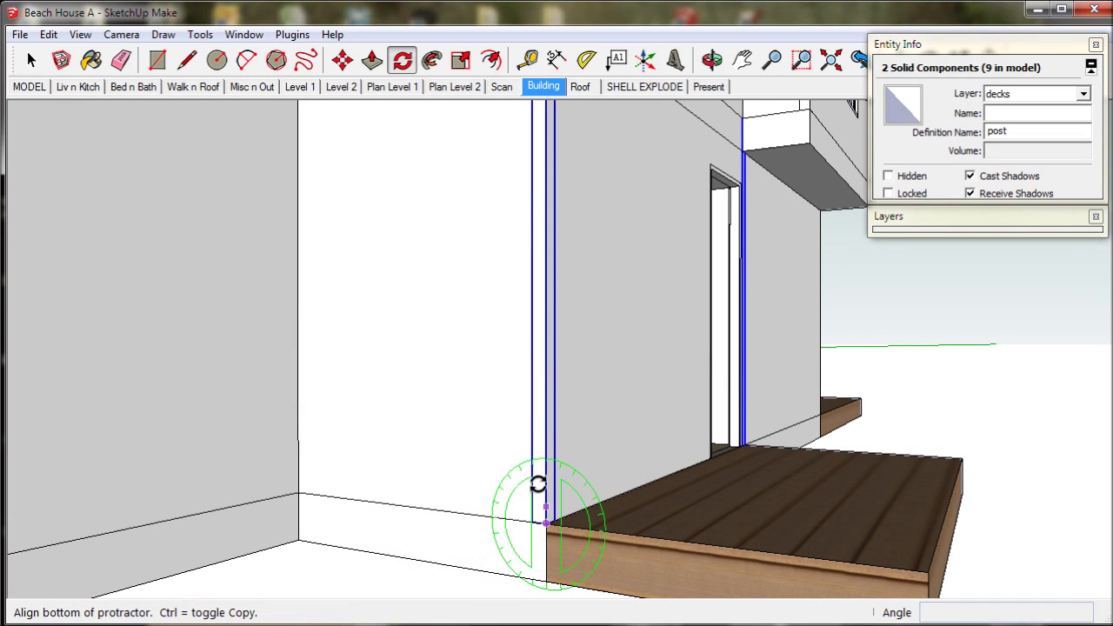
{"action": "left_click", "coordinate": [547, 309]}
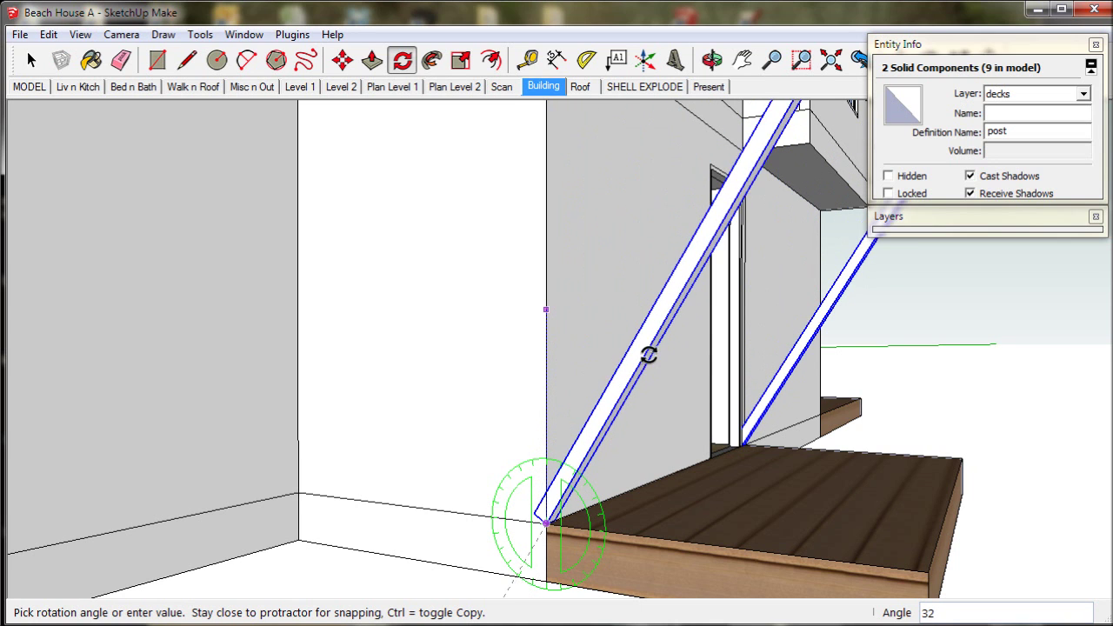
{"action": "scroll", "coordinate": [657, 362], "scroll_direction": "down", "scroll_amount": 2}
{"action": "scroll", "coordinate": [657, 363], "scroll_direction": "down", "scroll_amount": 2}
{"action": "type", "text": "30"}
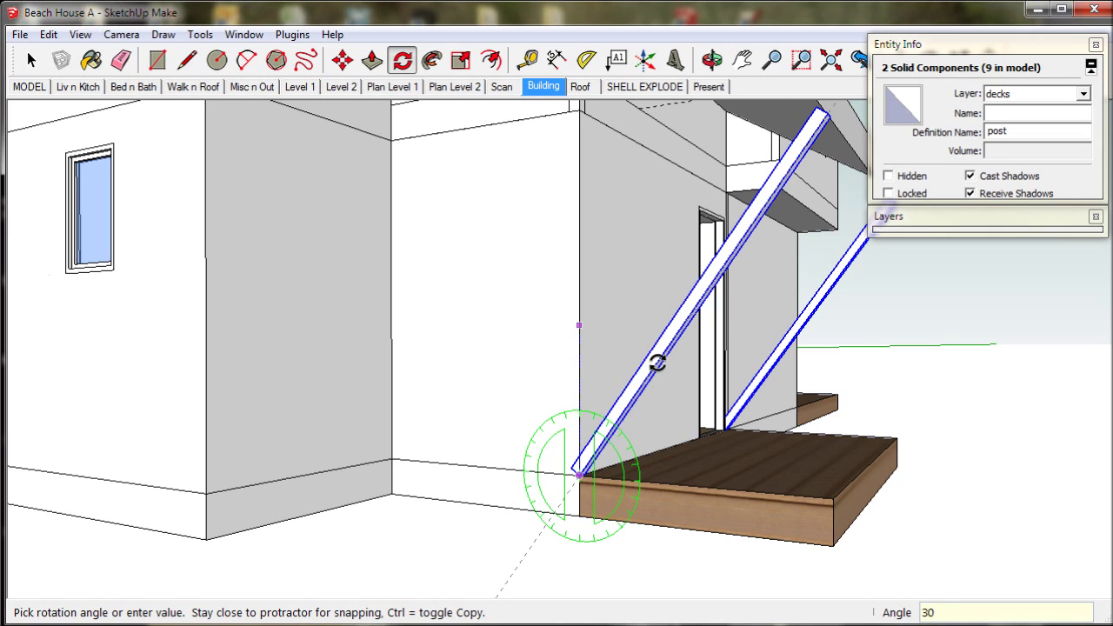
{"action": "key", "text": "Return"}
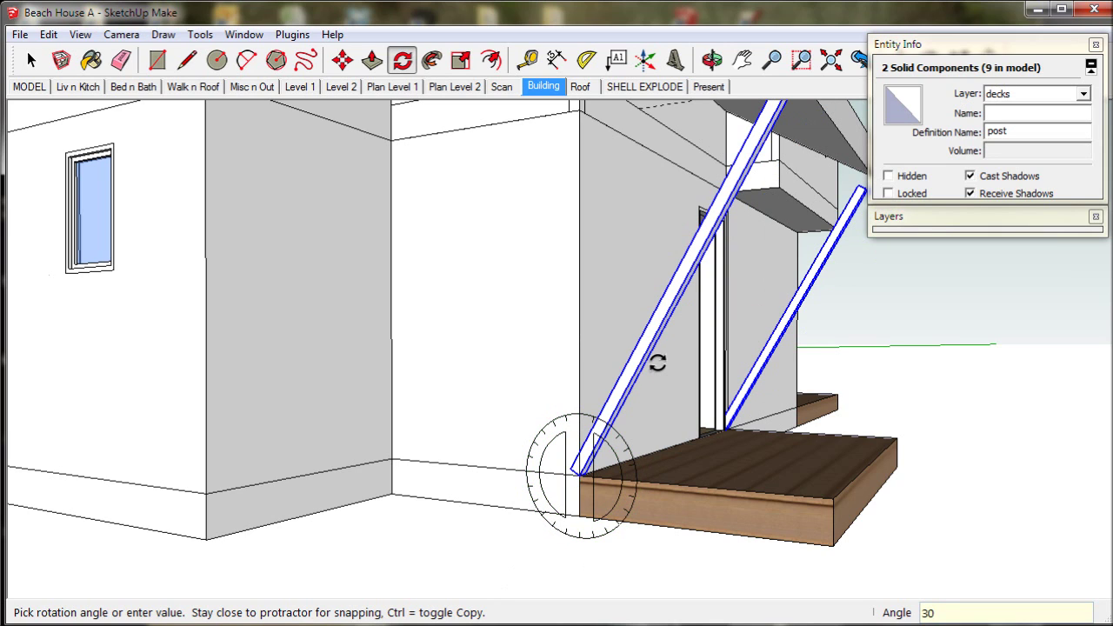
{"action": "scroll", "coordinate": [658, 364], "scroll_direction": "down", "scroll_amount": 3}
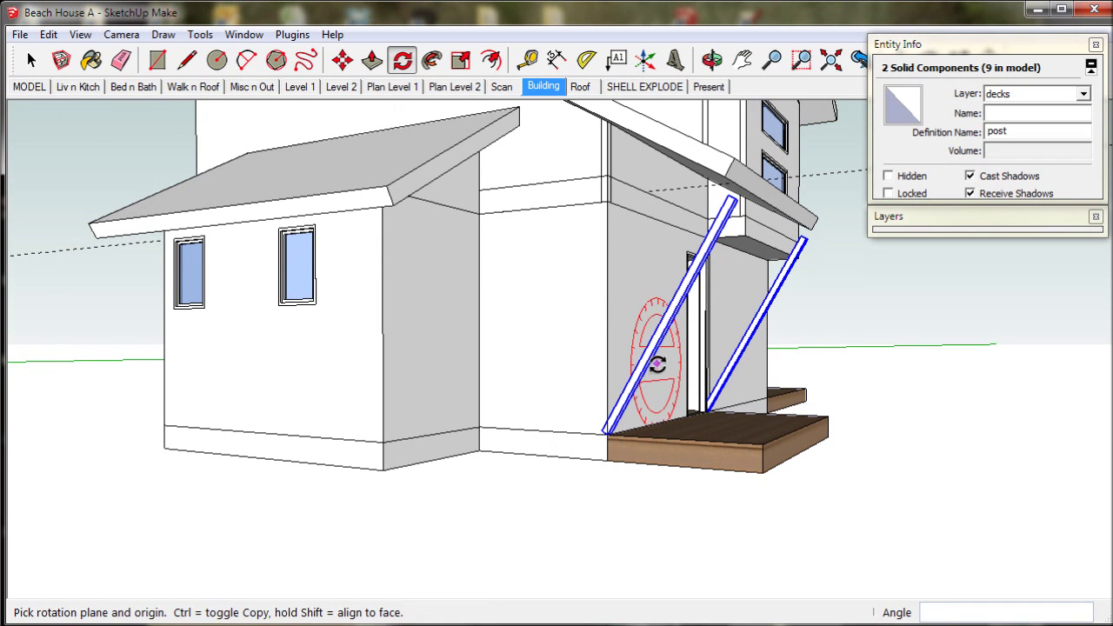
{"action": "middle_click_drag", "start_coordinate": [723, 297], "coordinate": [602, 399]}
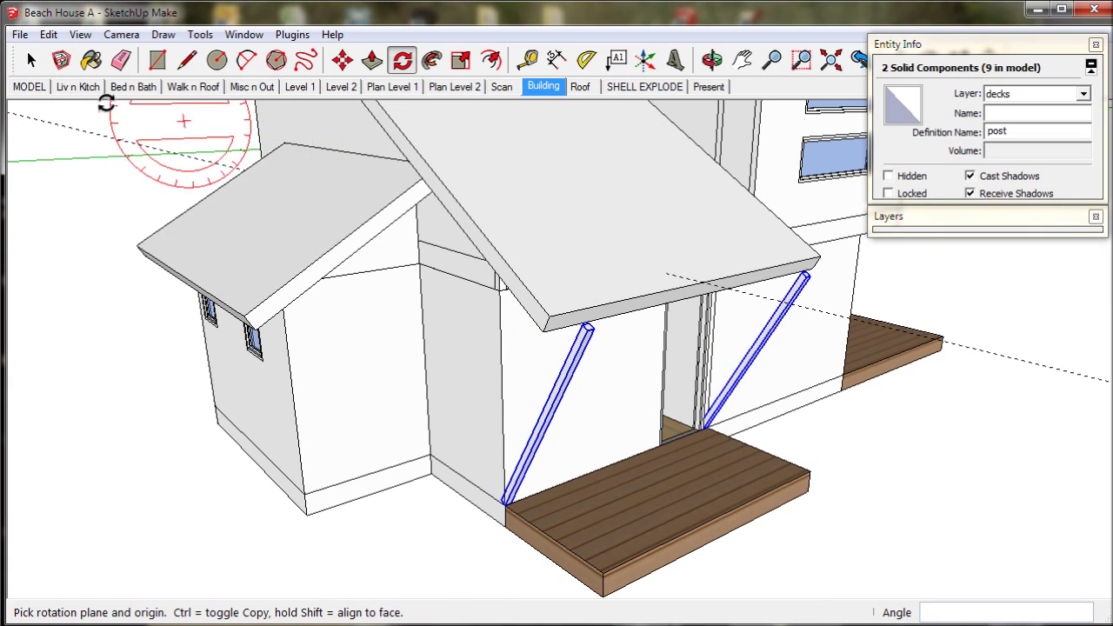
{"action": "left_click", "coordinate": [33, 66]}
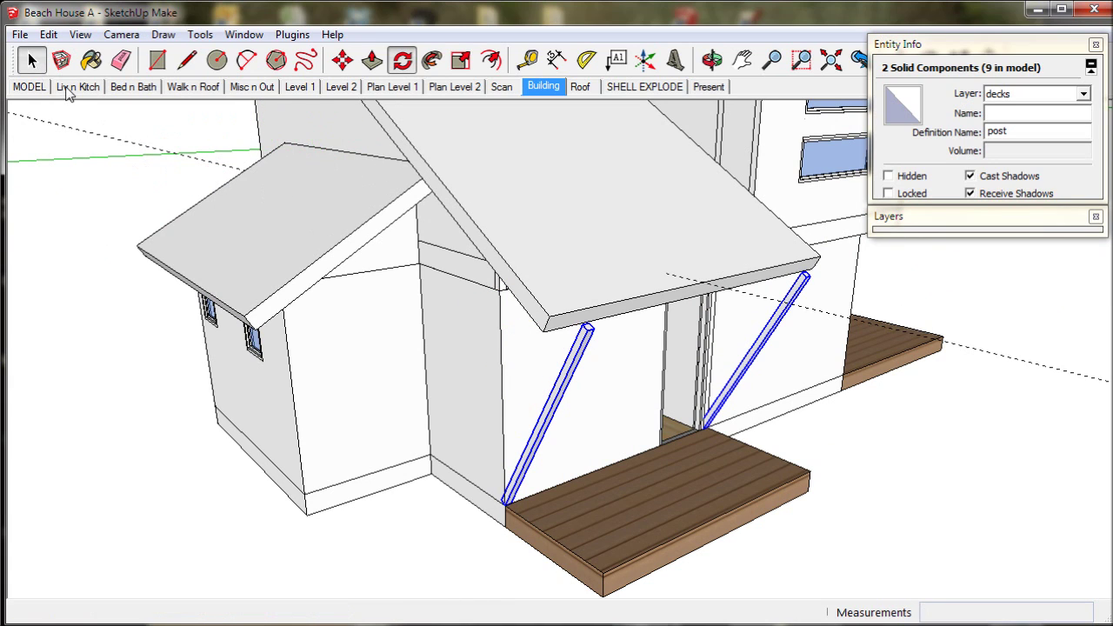
- Open the left leaning post's component for editing
{"action": "double_click", "coordinate": [581, 341]}
{"action": "scroll", "coordinate": [581, 342], "scroll_direction": "up", "scroll_amount": 2}
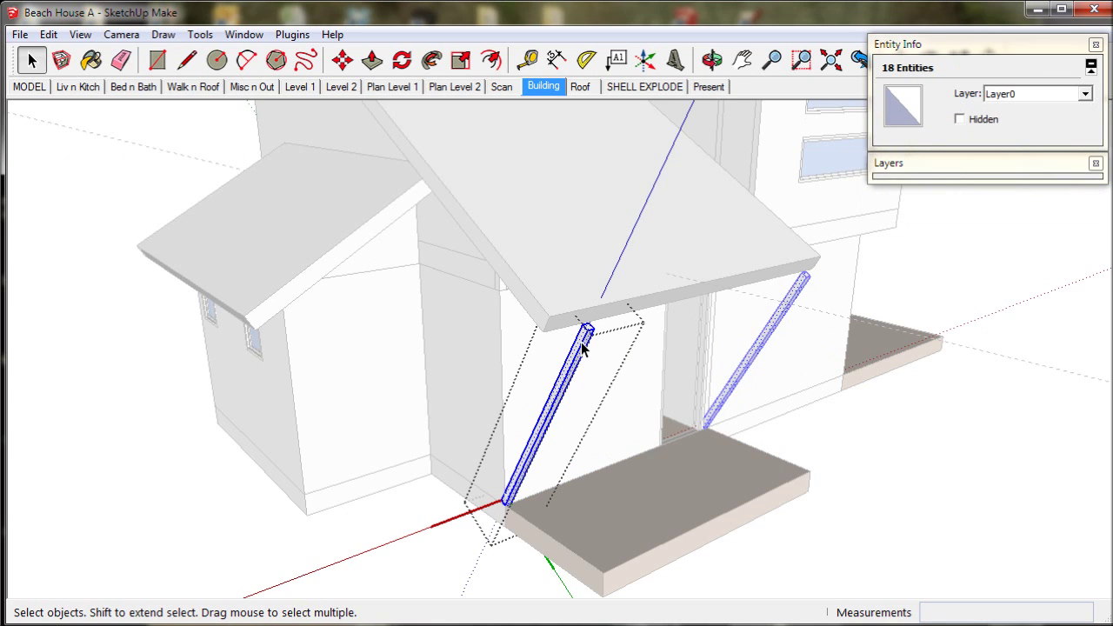
{"action": "scroll", "coordinate": [587, 332], "scroll_direction": "up", "scroll_amount": 1}
{"action": "scroll", "coordinate": [588, 330], "scroll_direction": "up", "scroll_amount": 2}
{"action": "scroll", "coordinate": [587, 328], "scroll_direction": "up", "scroll_amount": 1}
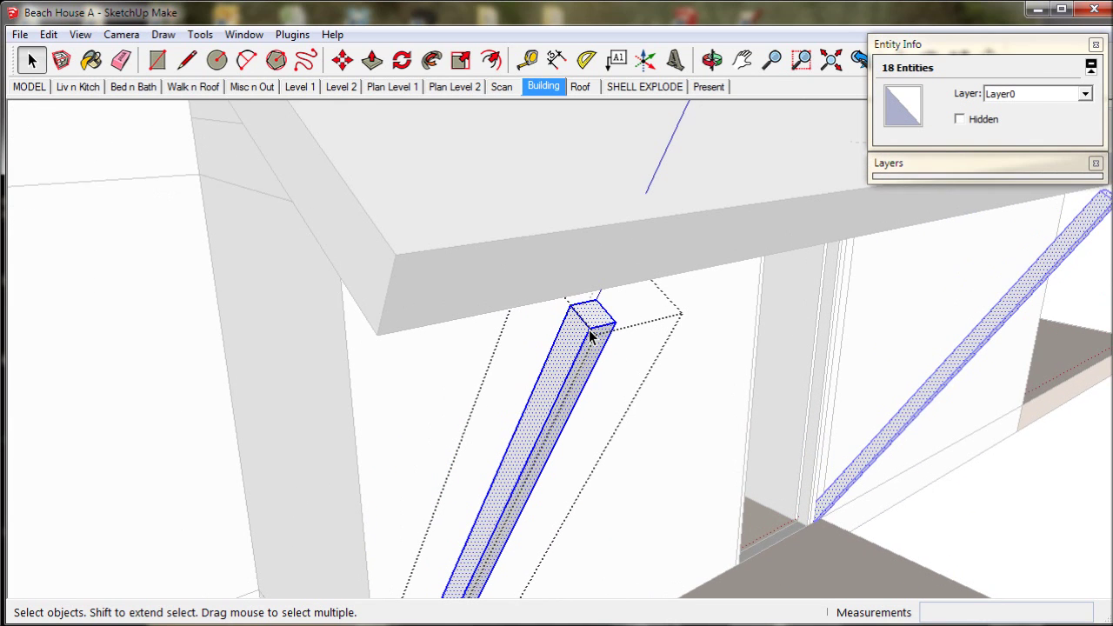
{"action": "scroll", "coordinate": [585, 326], "scroll_direction": "up", "scroll_amount": 1}
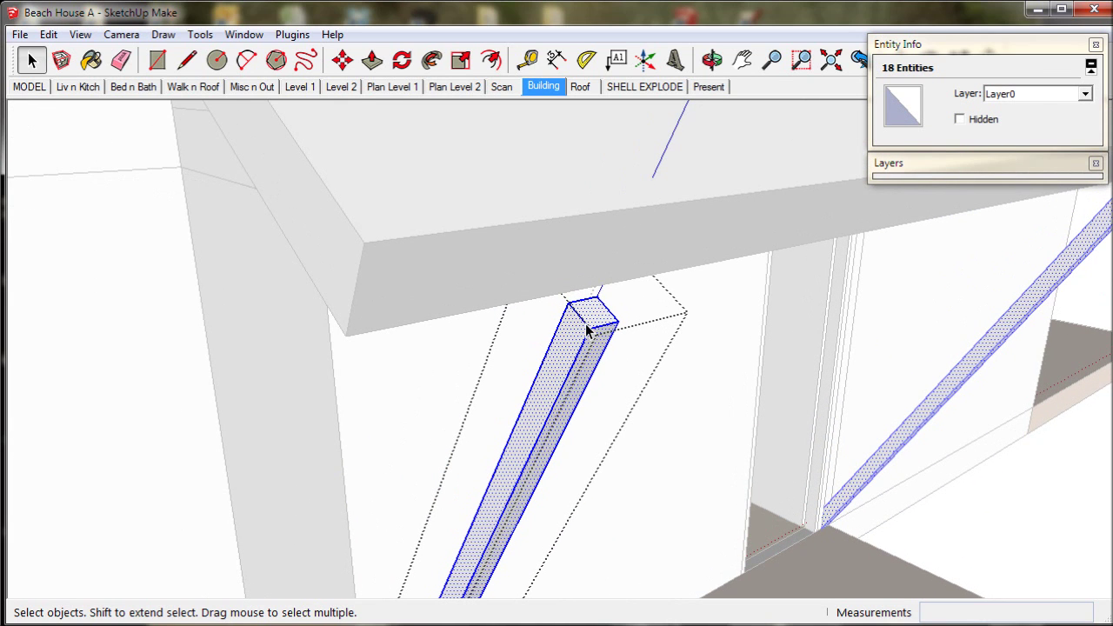
- Extend the post's top face about 5 1/2 inches up to the roof underside
{"action": "left_click", "coordinate": [375, 68]}
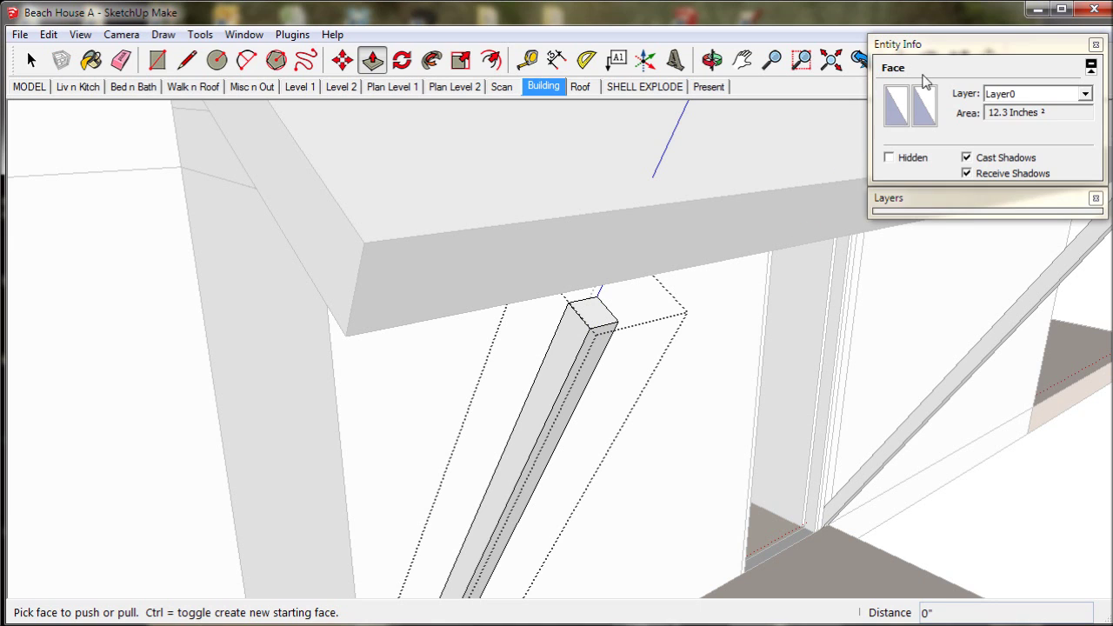
{"action": "left_click", "coordinate": [926, 45]}
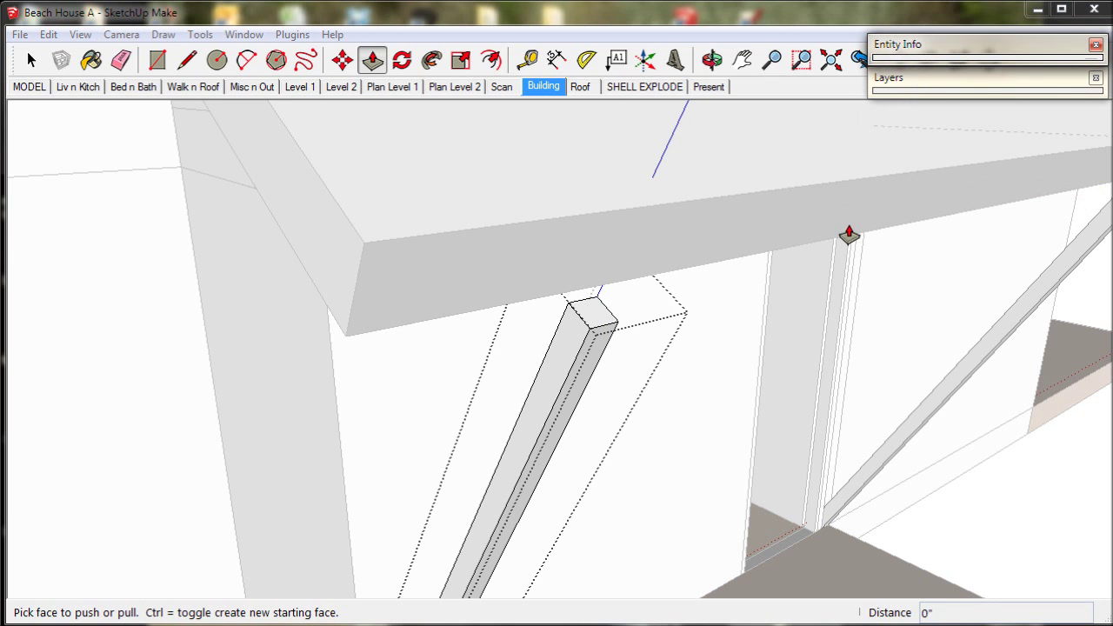
{"action": "middle_click_drag", "start_coordinate": [848, 235], "coordinate": [712, 311]}
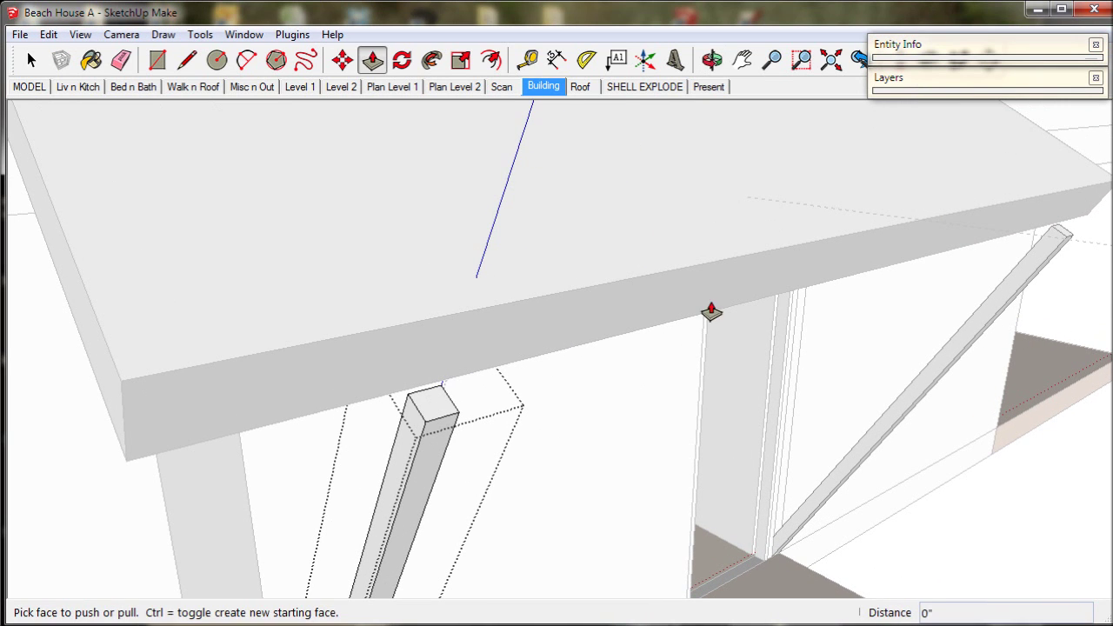
{"action": "mouse_move", "coordinate": [435, 406]}
{"action": "left_mouse_down"}
{"action": "mouse_move", "coordinate": [467, 380]}
{"action": "mouse_move", "coordinate": [430, 392]}
{"action": "left_mouse_up"}
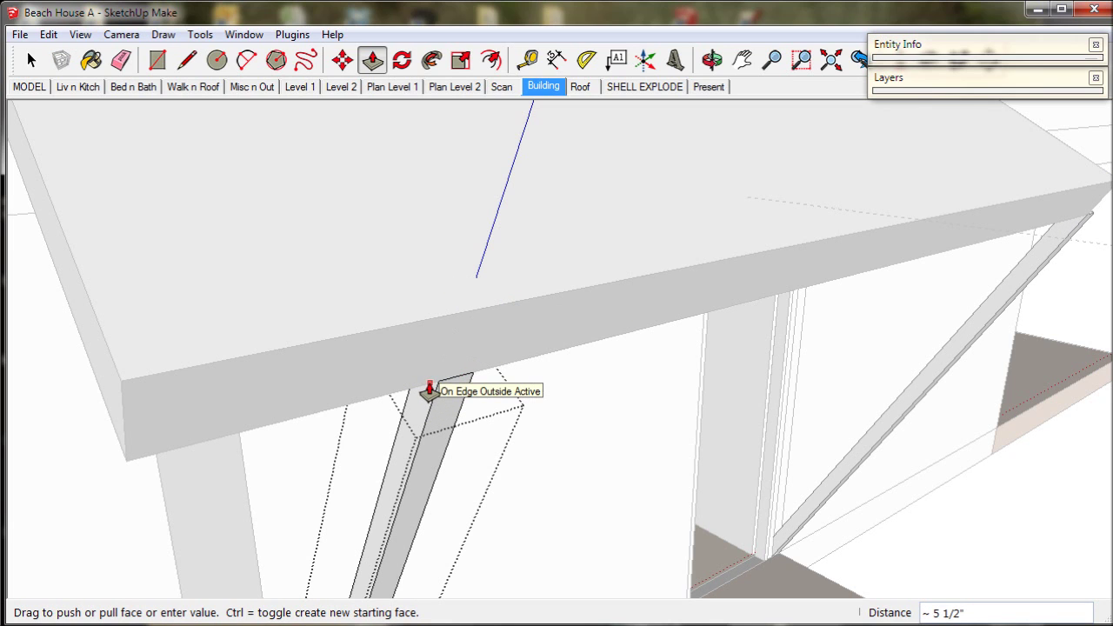
{"action": "left_click", "coordinate": [430, 391]}
{"action": "mouse_move", "coordinate": [432, 392]}
{"action": "middle_mouse_down"}
{"action": "mouse_move", "coordinate": [613, 360]}
{"action": "mouse_move", "coordinate": [661, 422]}
{"action": "middle_mouse_up"}
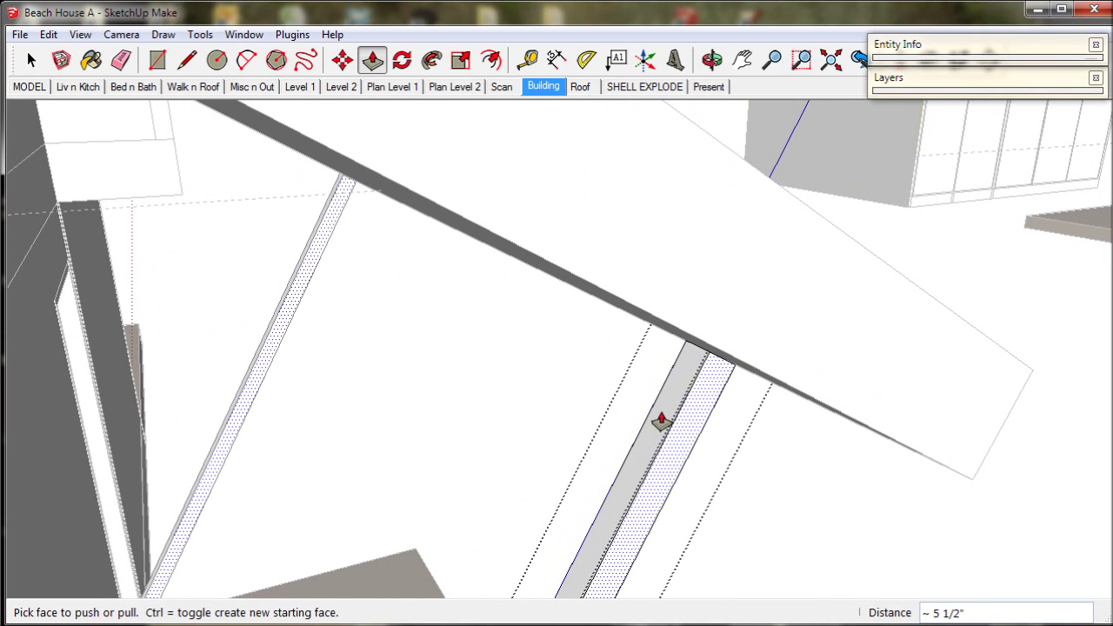
{"action": "left_click", "coordinate": [669, 415]}
{"action": "type", "text": "4"}
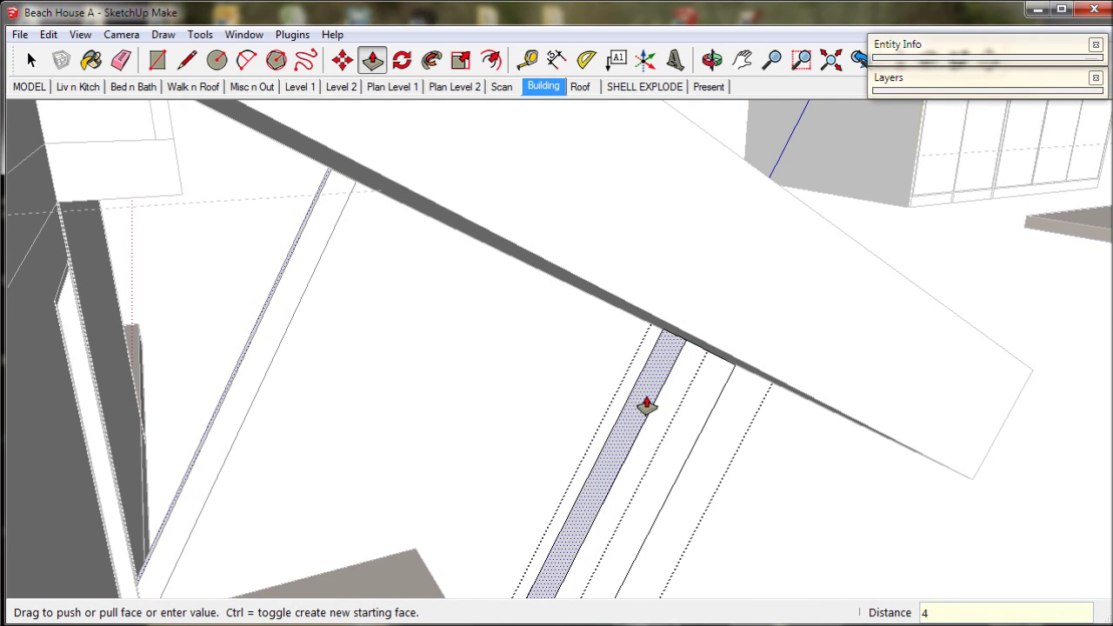
- Push the post's thin side strip out exactly 4 inches, then zoom to its foot
{"action": "key", "text": "Return"}
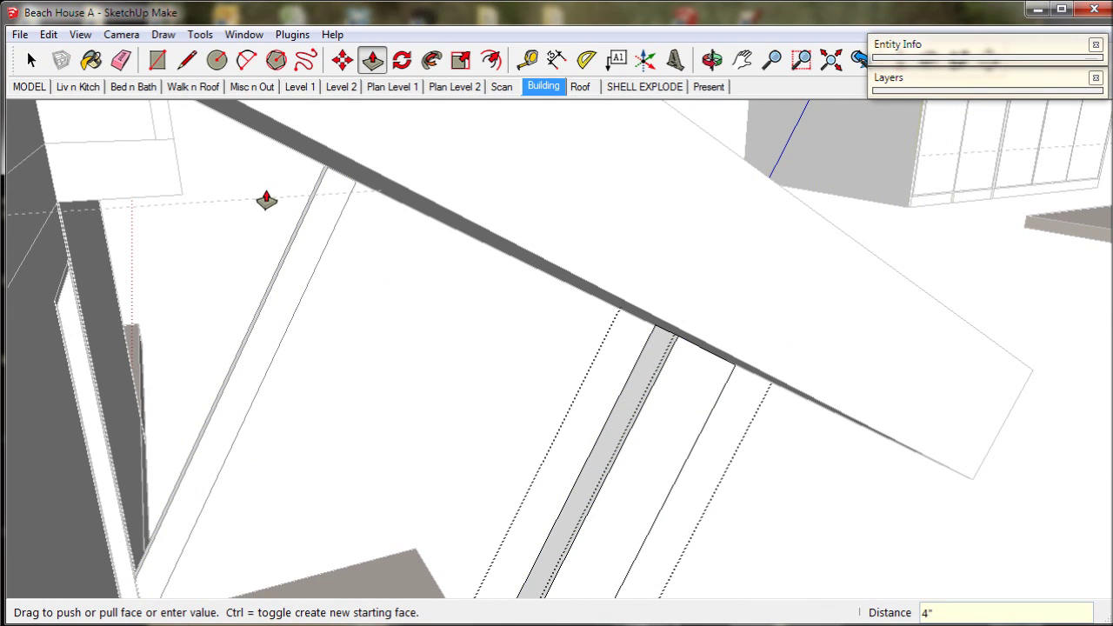
{"action": "left_click", "coordinate": [31, 59]}
{"action": "middle_click_drag", "start_coordinate": [396, 274], "coordinate": [580, 461]}
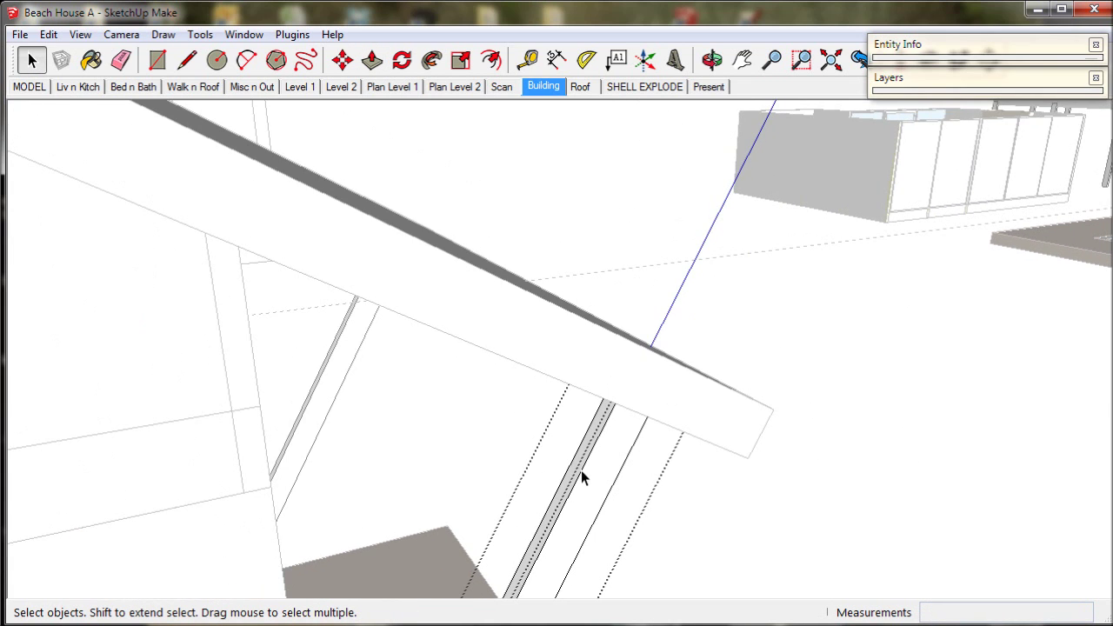
{"action": "middle_click_drag", "start_coordinate": [587, 531], "coordinate": [564, 310]}
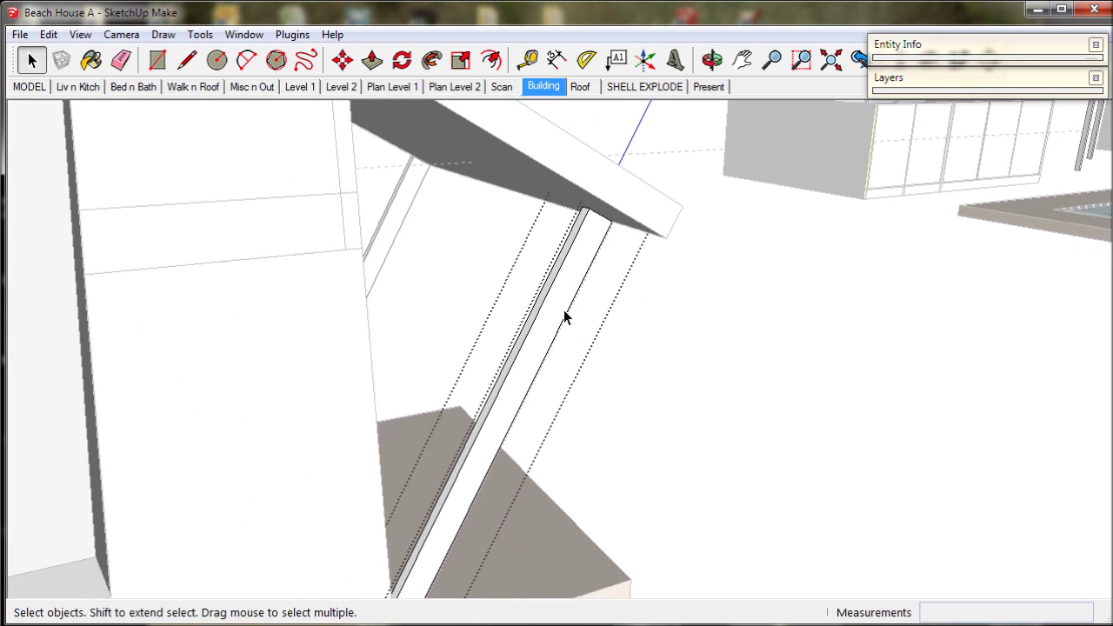
{"action": "middle_click_drag", "start_coordinate": [455, 547], "coordinate": [464, 419]}
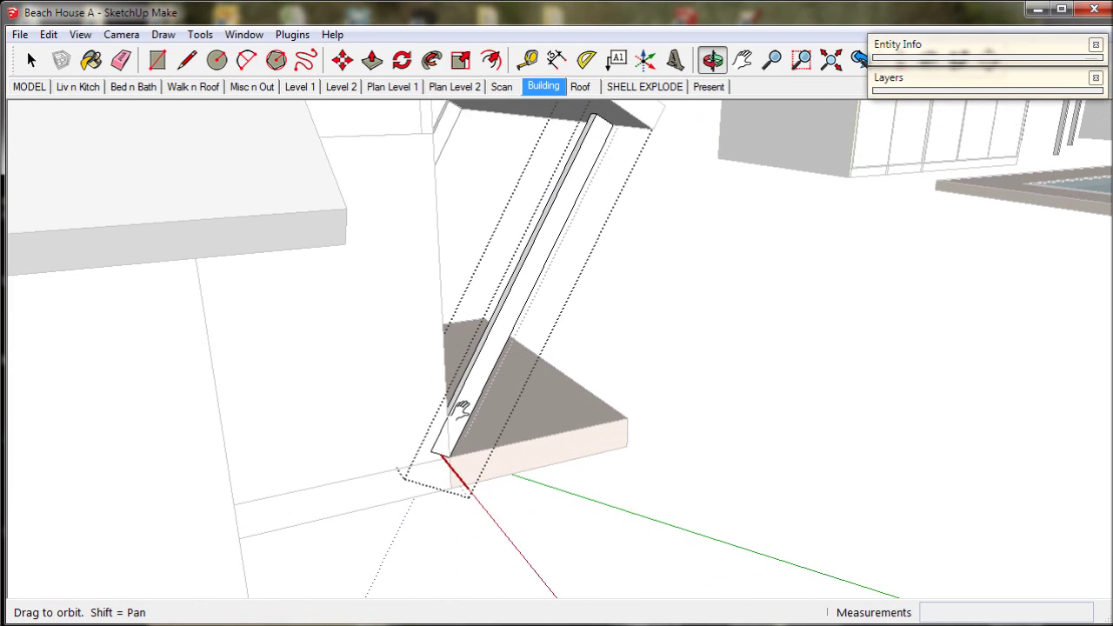
{"action": "scroll", "coordinate": [450, 416], "scroll_direction": "up", "scroll_amount": 2}
{"action": "scroll", "coordinate": [451, 416], "scroll_direction": "up", "scroll_amount": 2}
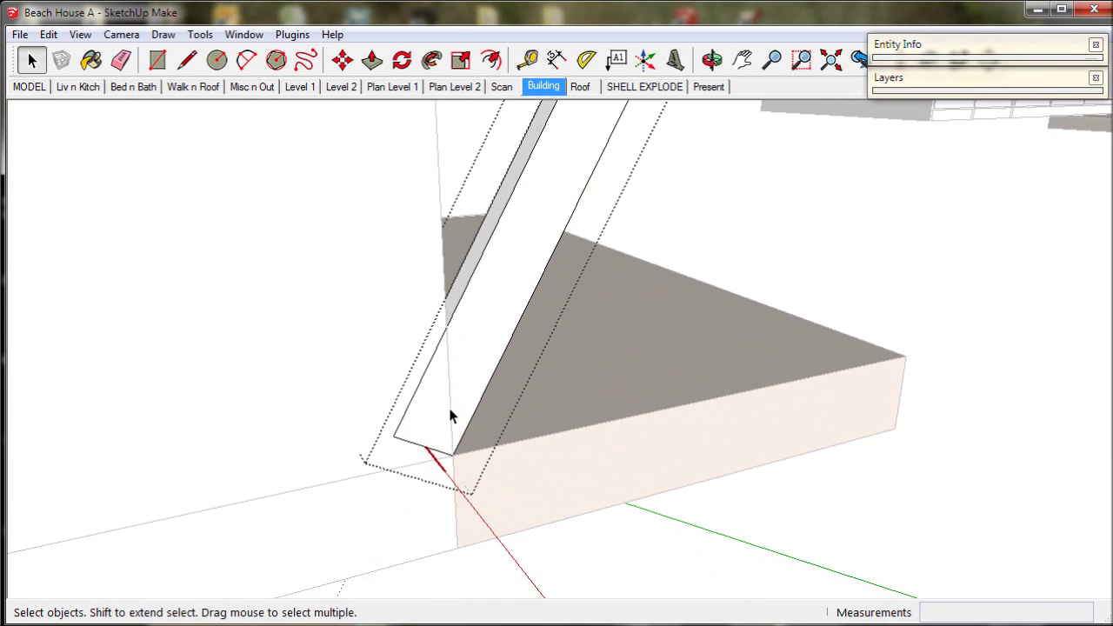
{"action": "scroll", "coordinate": [451, 416], "scroll_direction": "up", "scroll_amount": 3}
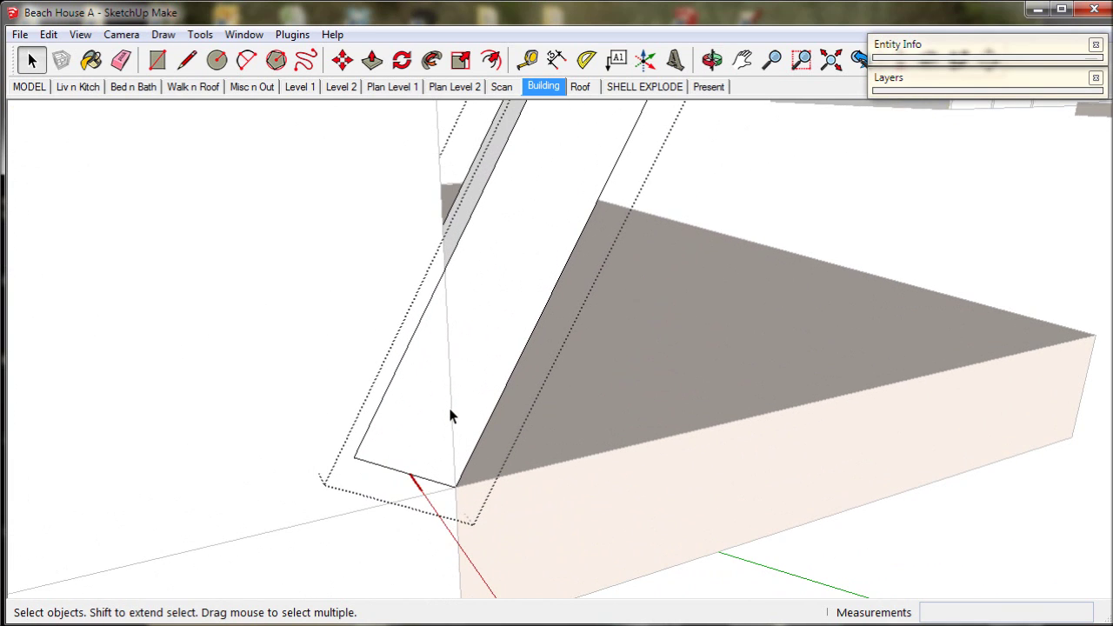
- Draw a line from the post edge to the slab corner, splitting off a triangle
{"action": "left_click", "coordinate": [189, 61]}
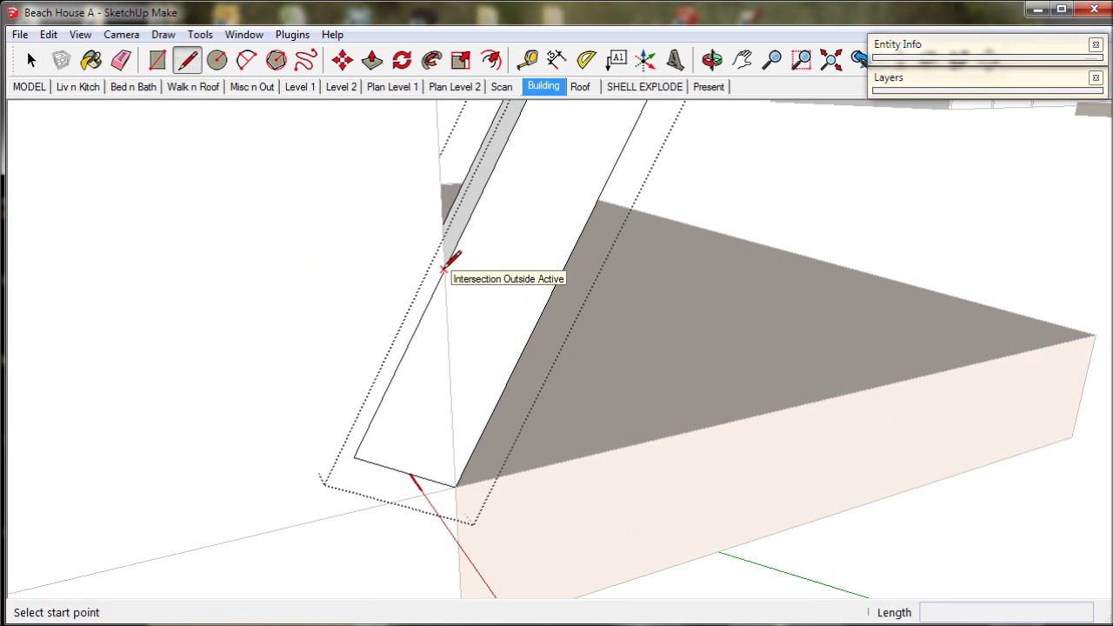
{"action": "left_click", "coordinate": [443, 270]}
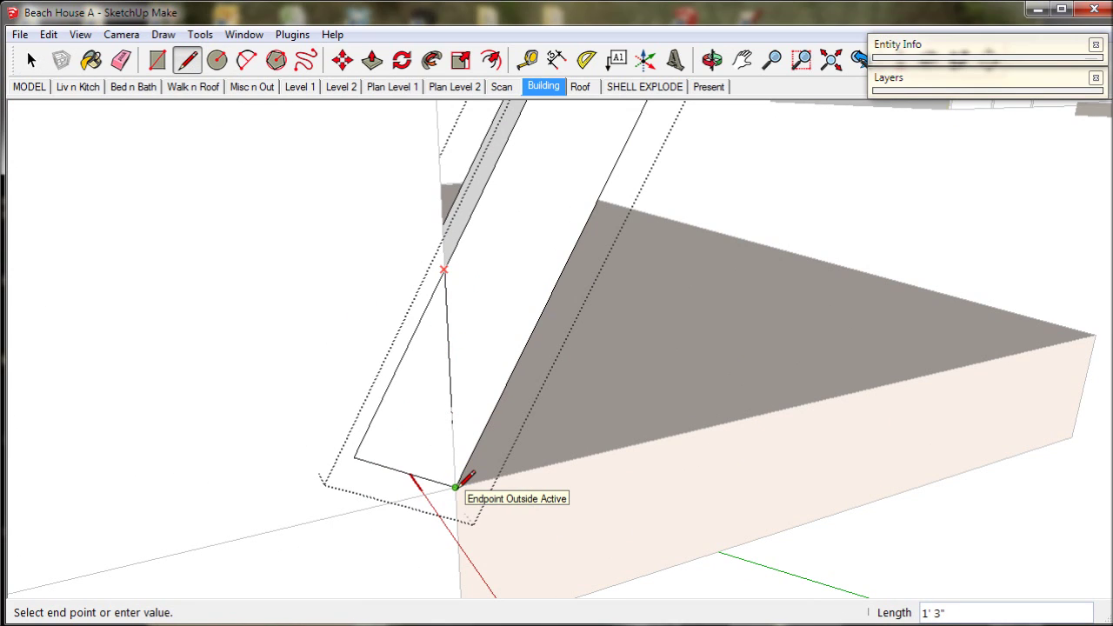
{"action": "left_click", "coordinate": [455, 487]}
{"action": "left_click", "coordinate": [37, 69]}
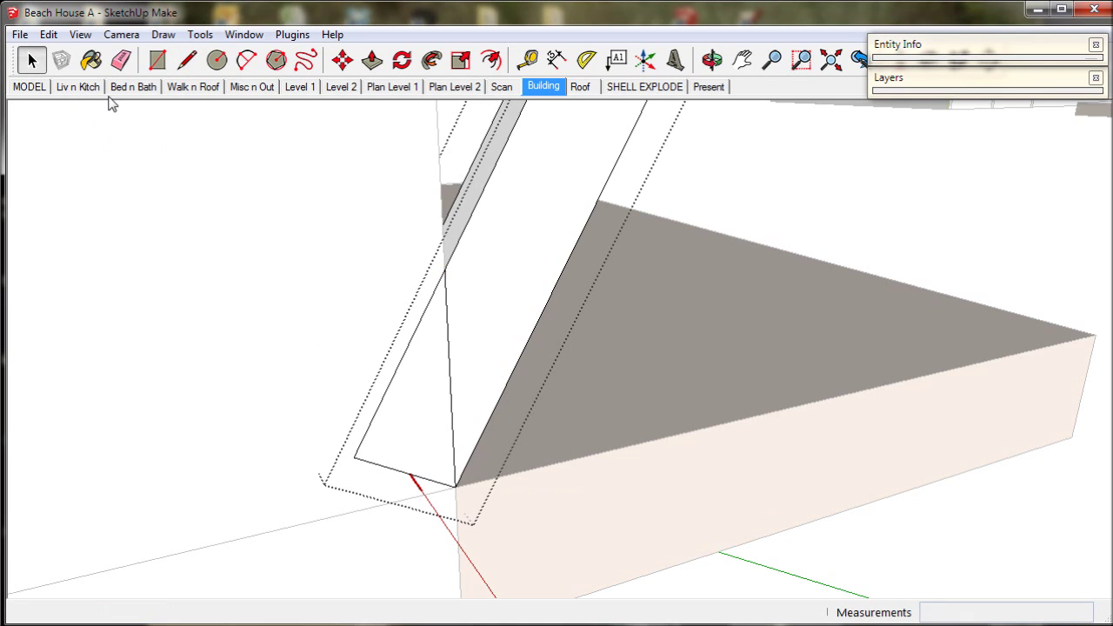
- Hide the rest of the model so only the edited post shows
{"action": "left_click", "coordinate": [81, 35]}
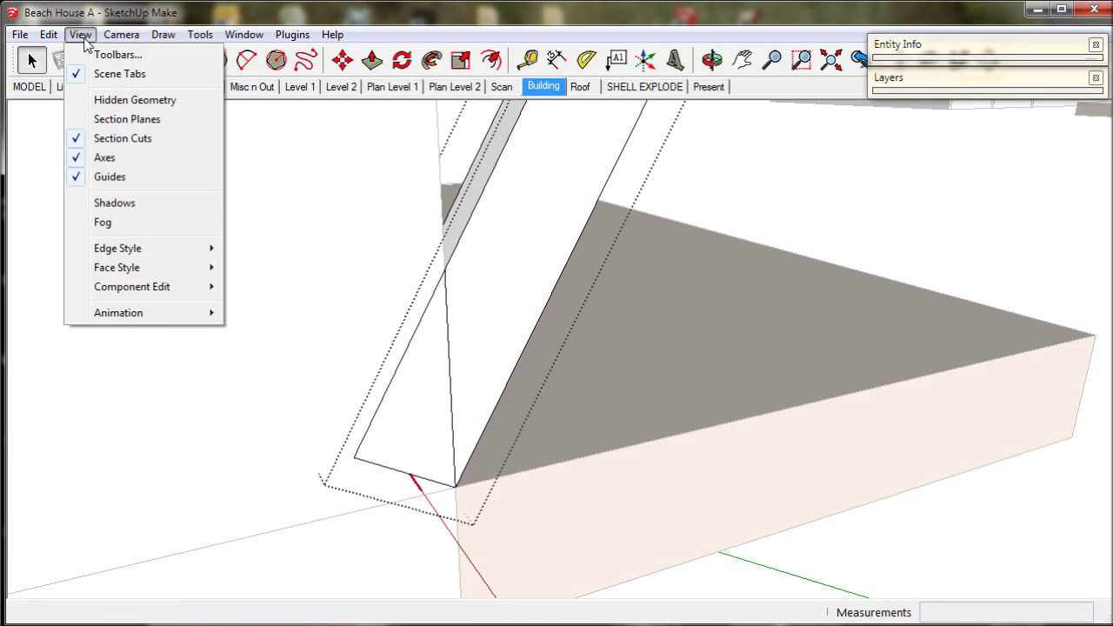
{"action": "mouse_move", "coordinate": [132, 287]}
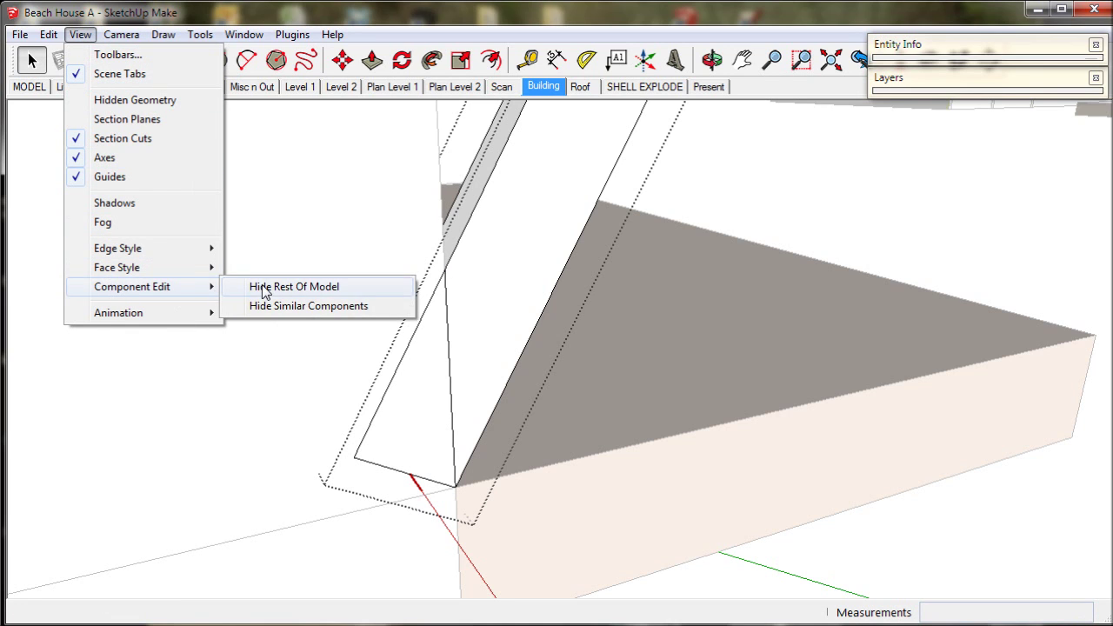
{"action": "left_click", "coordinate": [265, 287]}
{"action": "middle_click_drag", "start_coordinate": [298, 335], "coordinate": [549, 416]}
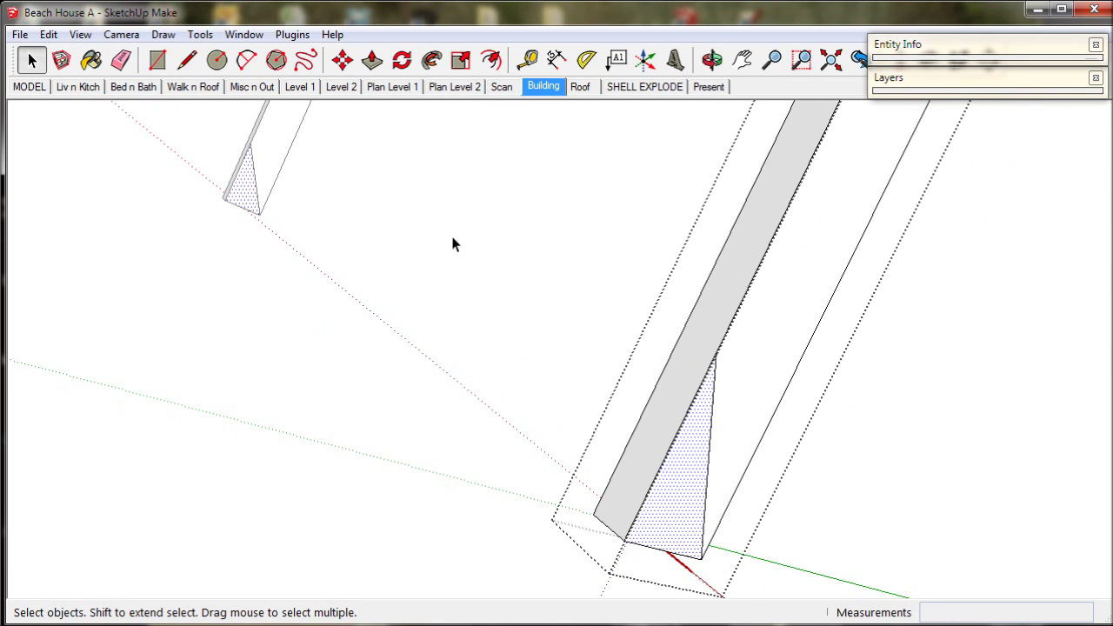
{"action": "left_click", "coordinate": [372, 59]}
- Push the triangular wedge through the post and erase its leftover faces
{"action": "left_click_drag", "start_coordinate": [670, 525], "coordinate": [626, 476]}
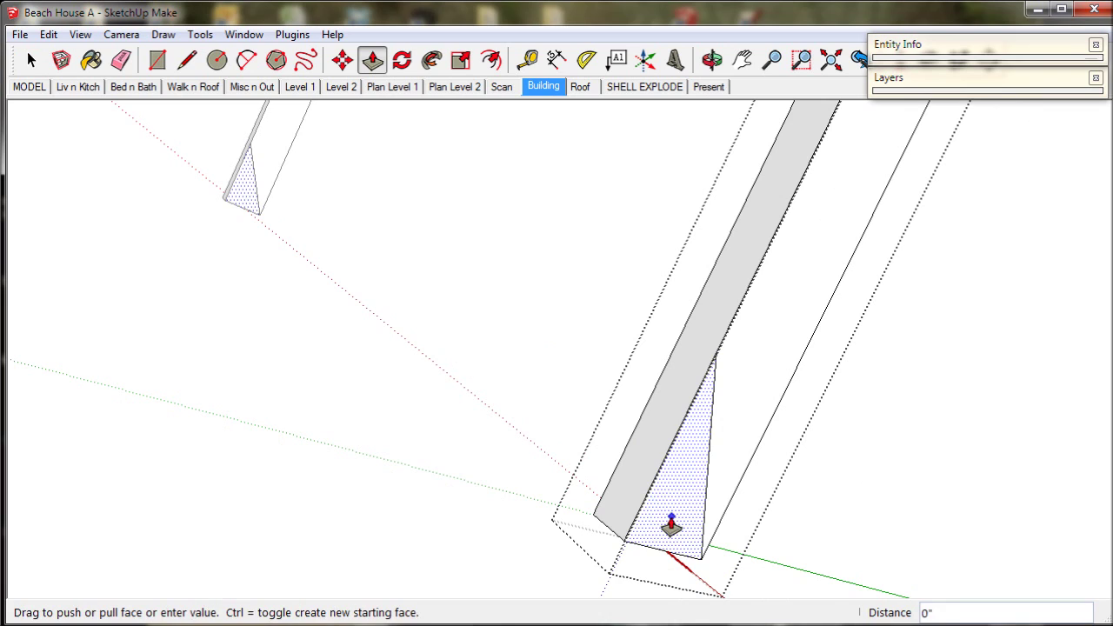
{"action": "left_click", "coordinate": [617, 470]}
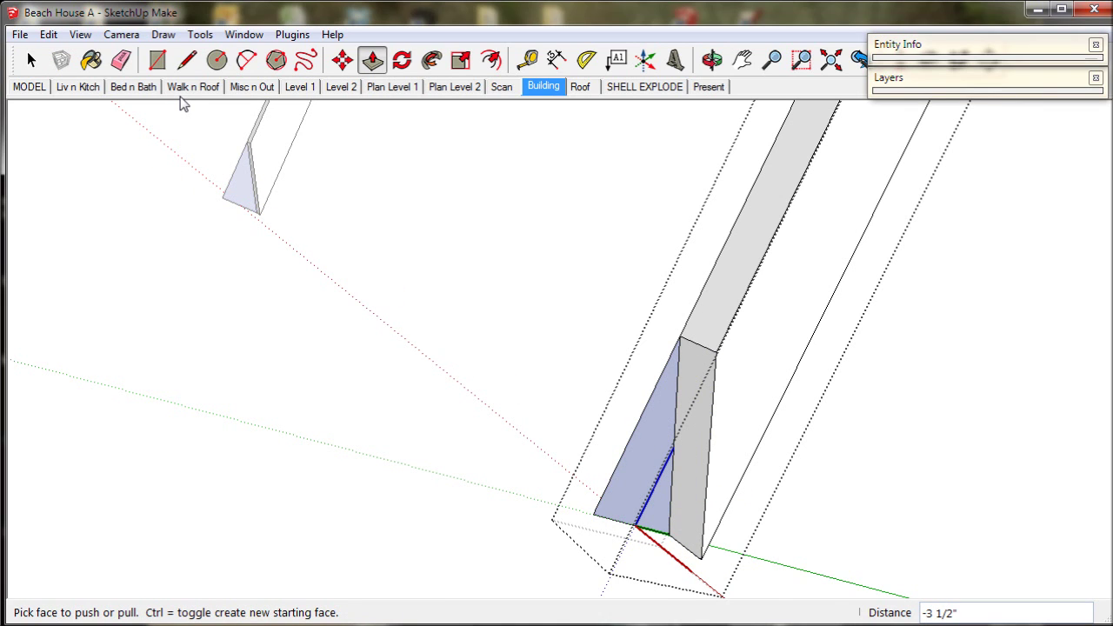
{"action": "key", "text": "e"}
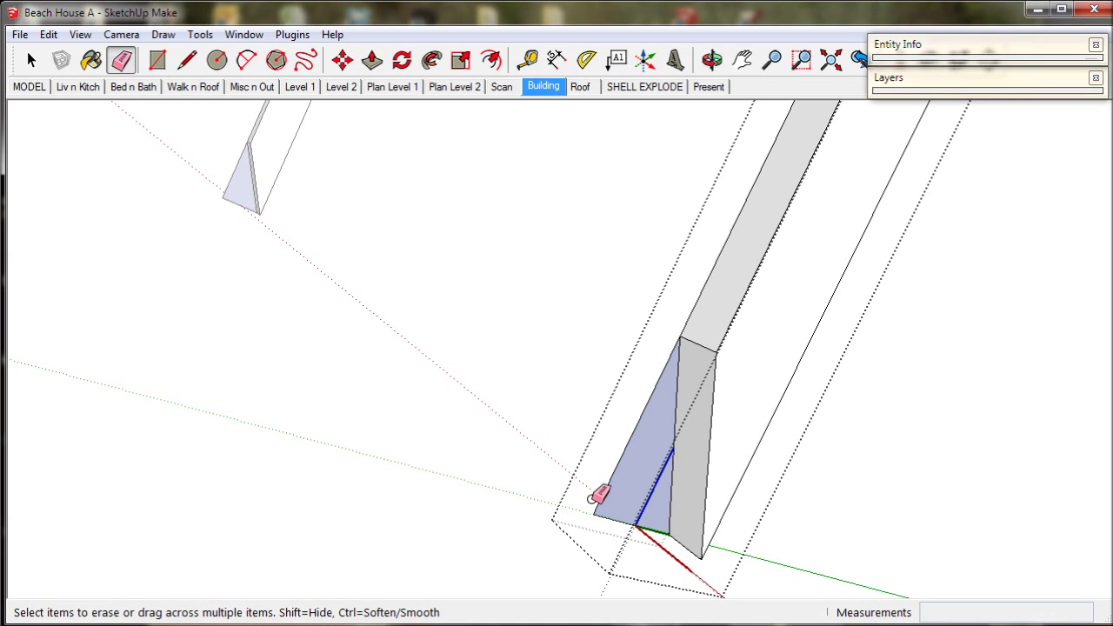
{"action": "left_click", "coordinate": [604, 520]}
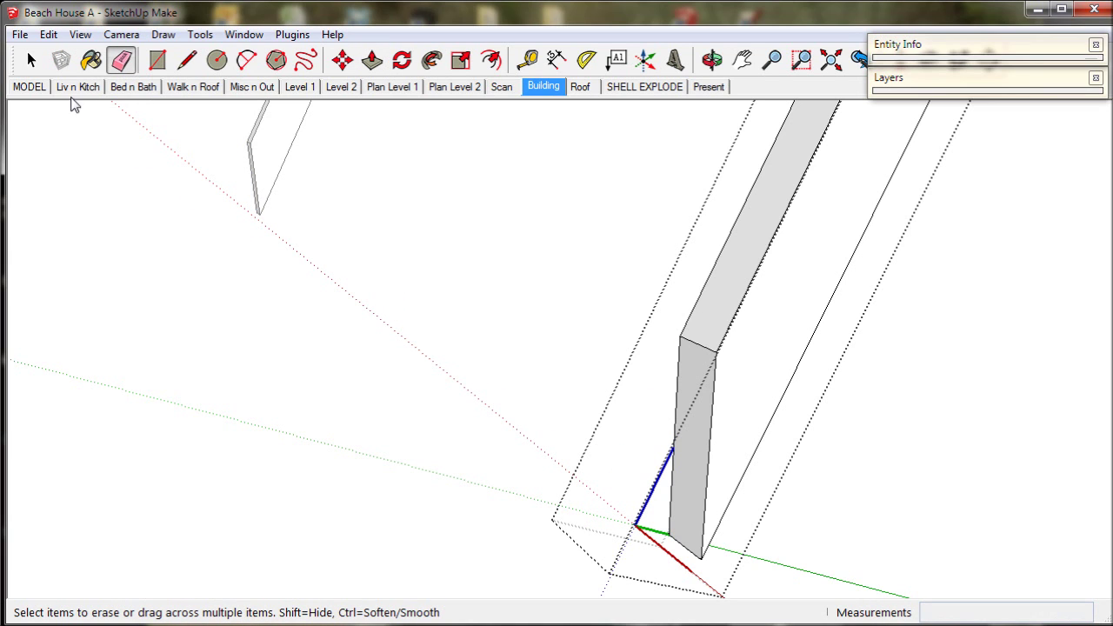
- Exit the post component and zoom back out to the whole house and deck
{"action": "left_click", "coordinate": [31, 59]}
{"action": "scroll", "coordinate": [890, 425], "scroll_direction": "up", "scroll_amount": 5}
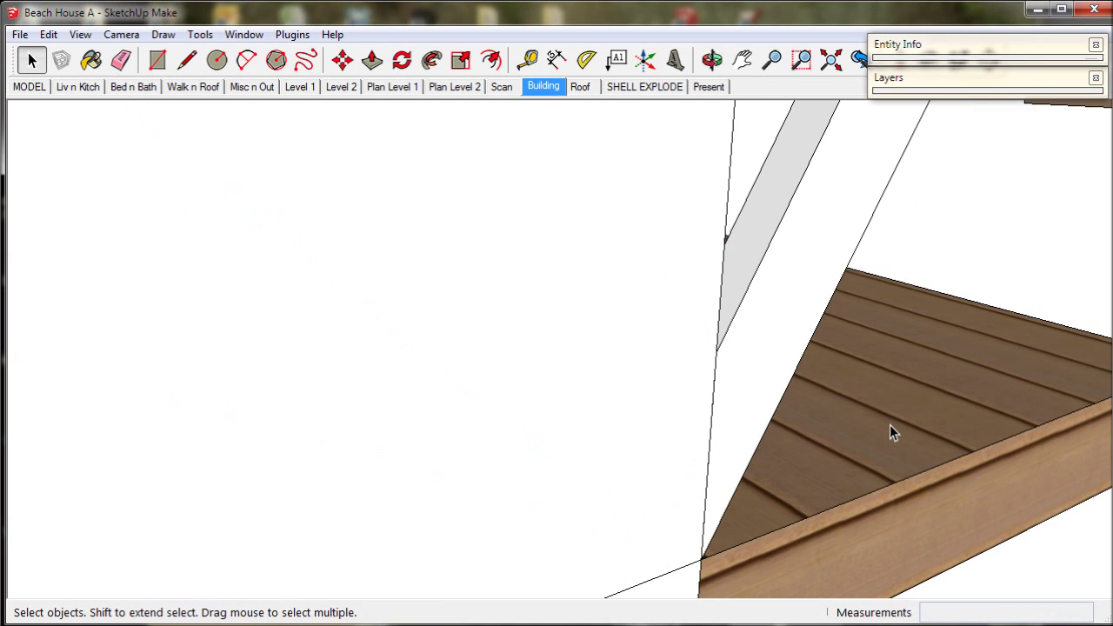
{"action": "mouse_move", "coordinate": [890, 434]}
{"action": "middle_mouse_down"}
{"action": "mouse_move", "coordinate": [730, 464]}
{"action": "mouse_move", "coordinate": [489, 467]}
{"action": "middle_mouse_up"}
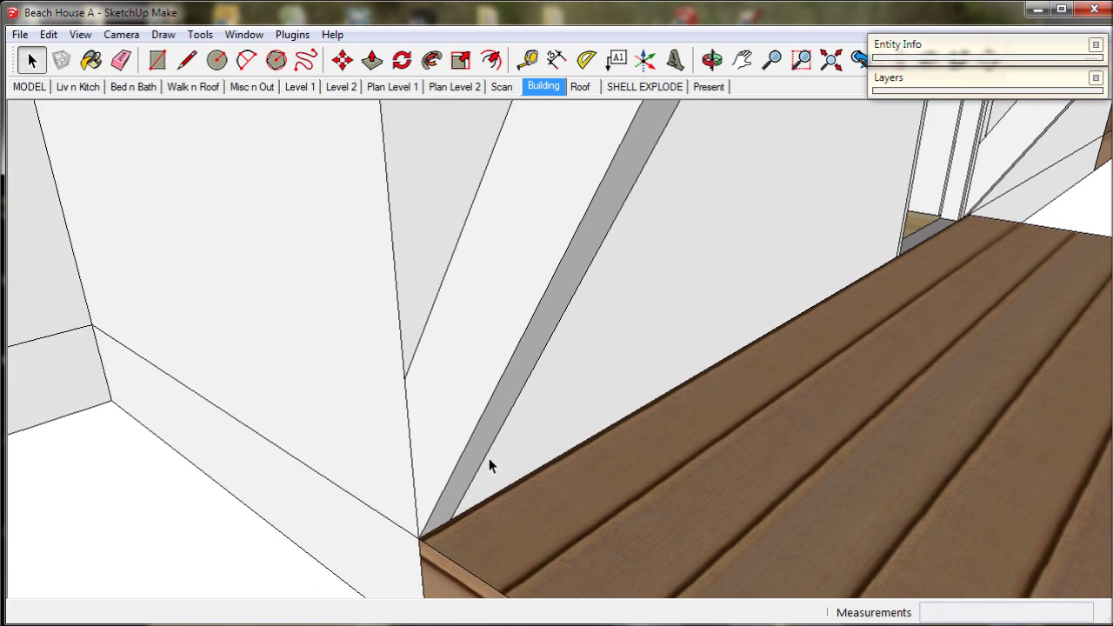
{"action": "scroll", "coordinate": [489, 467], "scroll_direction": "down", "scroll_amount": 4}
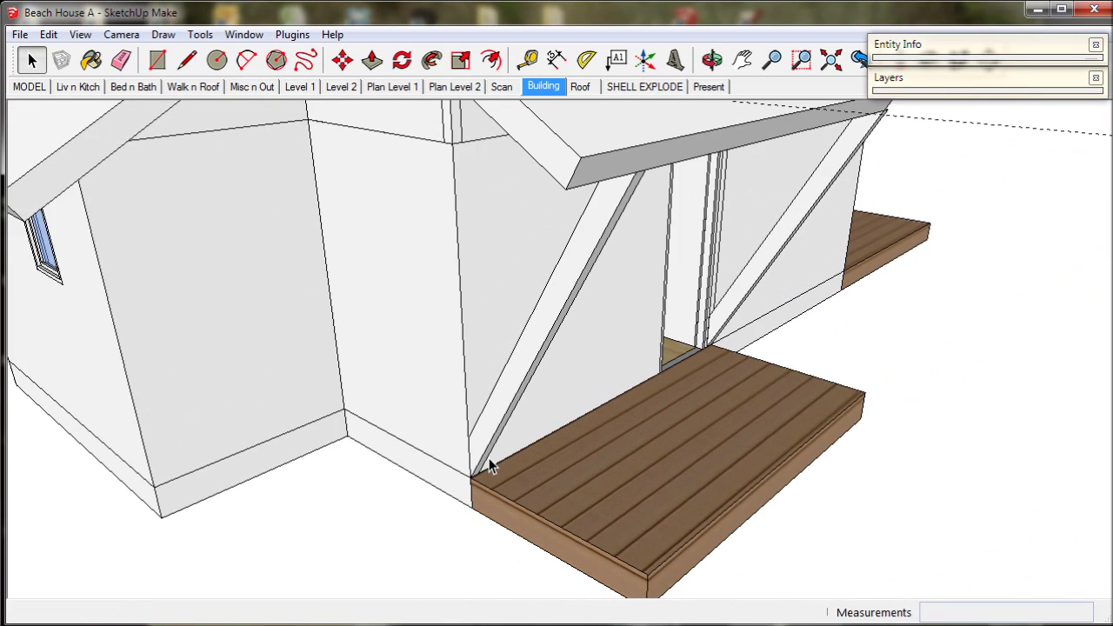
{"action": "mouse_move", "coordinate": [490, 460]}
{"action": "middle_mouse_down"}
{"action": "mouse_move", "coordinate": [461, 574]}
{"action": "mouse_move", "coordinate": [462, 517]}
{"action": "mouse_move", "coordinate": [488, 485]}
{"action": "middle_mouse_up"}
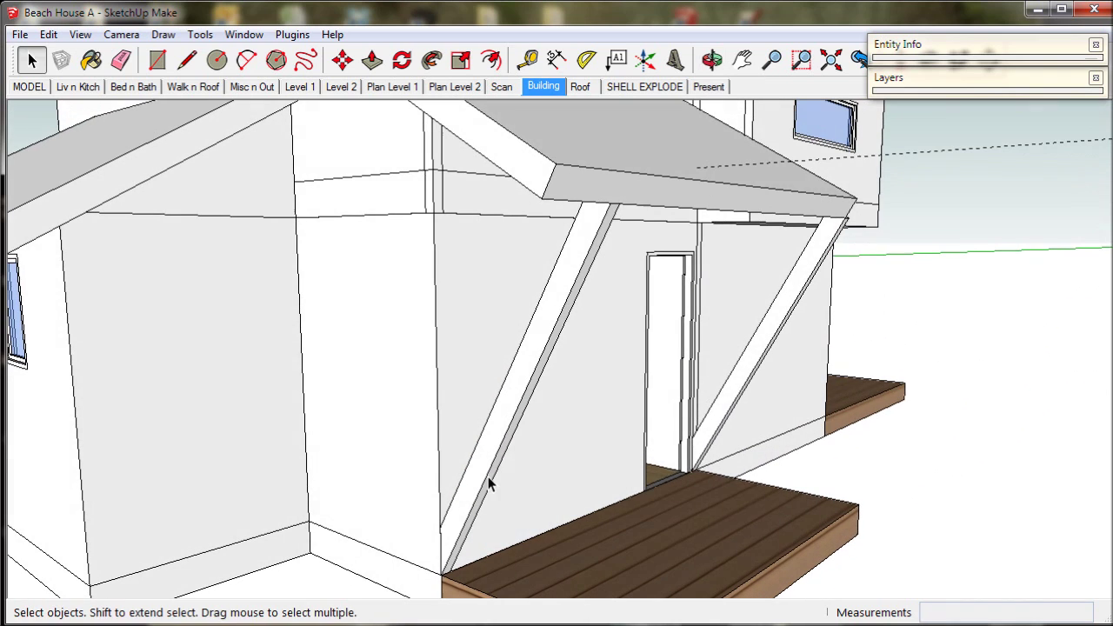
- Select both the left and right diagonal braces
{"action": "left_click", "coordinate": [510, 435]}
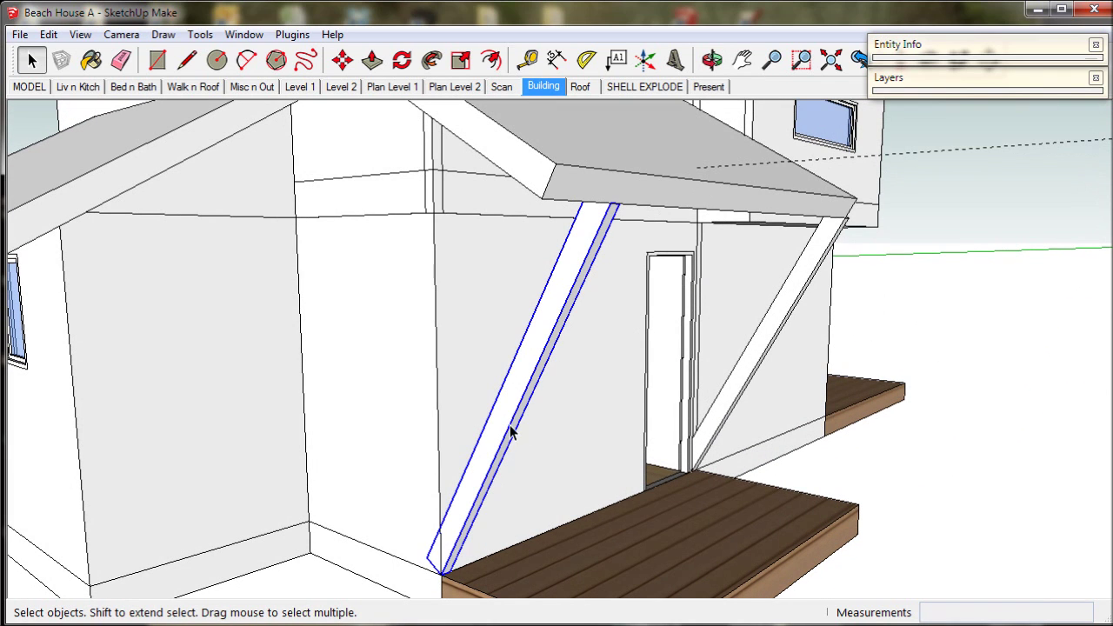
{"action": "left_click", "coordinate": [750, 365]}
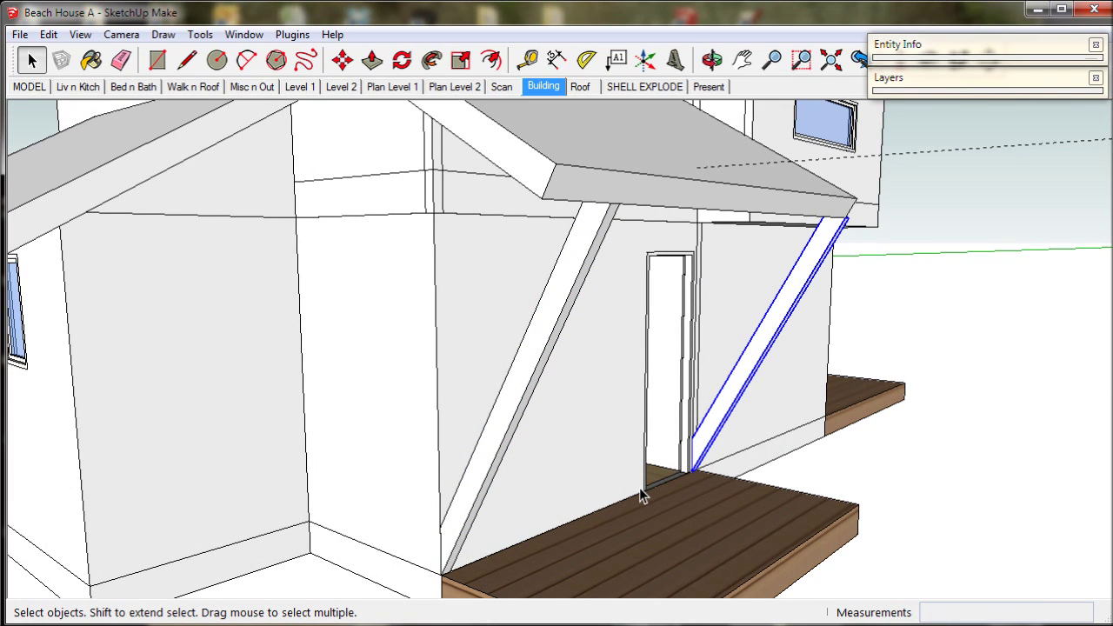
{"action": "left_click", "coordinate": [513, 414], "text": "shift"}
{"action": "middle_click_drag", "start_coordinate": [623, 502], "coordinate": [597, 476]}
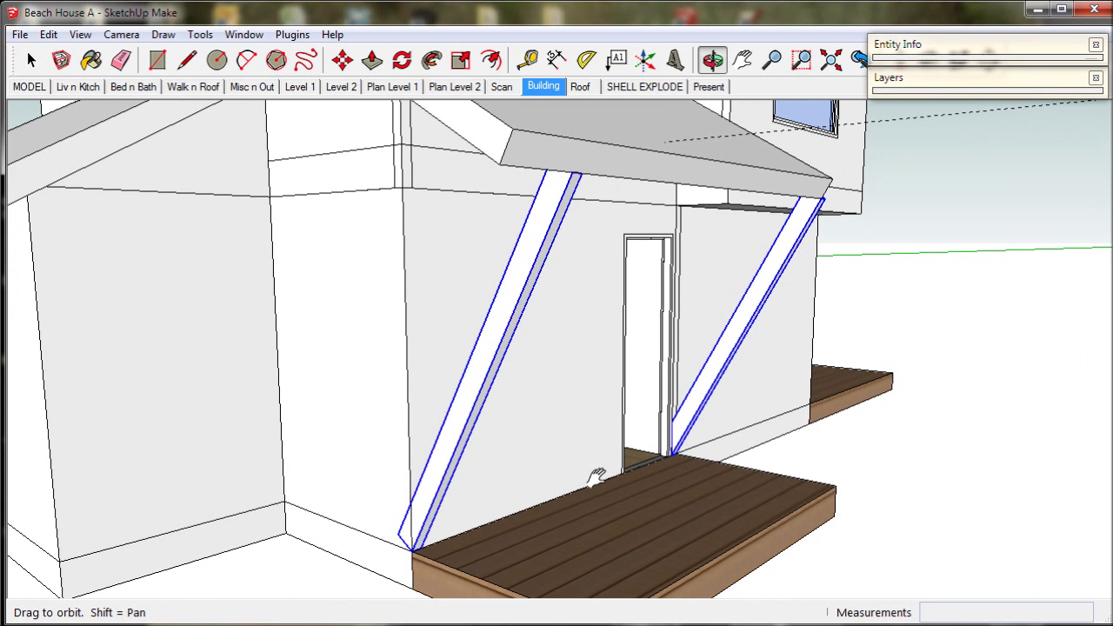
- Copy the braces onto the back deck and pivot one at the deck corner to tilt it
{"action": "left_click", "coordinate": [342, 61]}
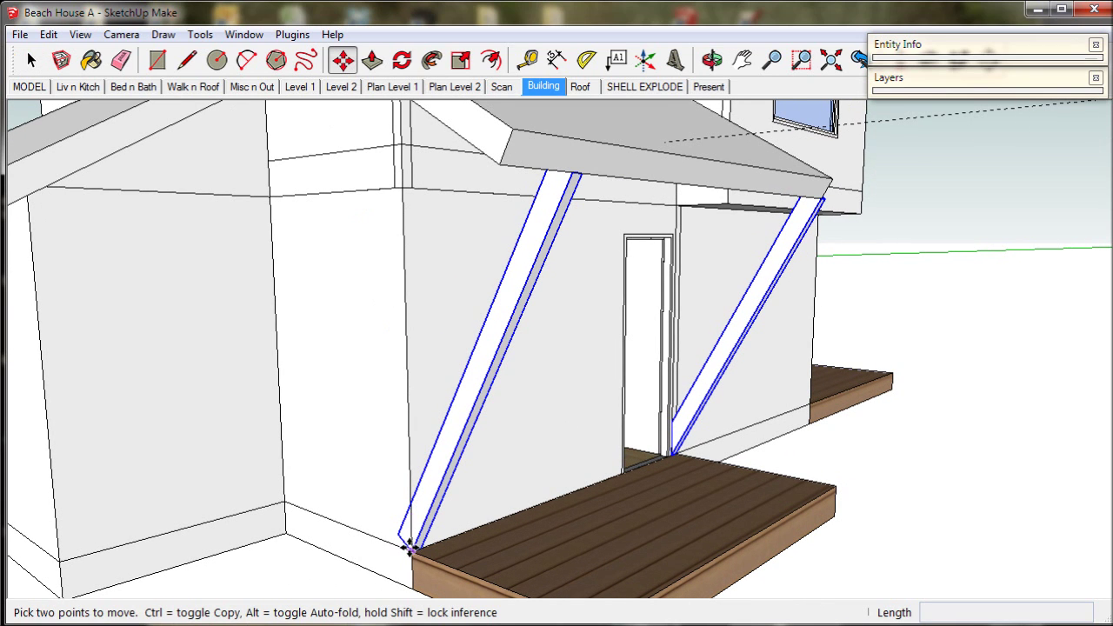
{"action": "left_click", "coordinate": [412, 546]}
{"action": "key", "text": "ctrl"}
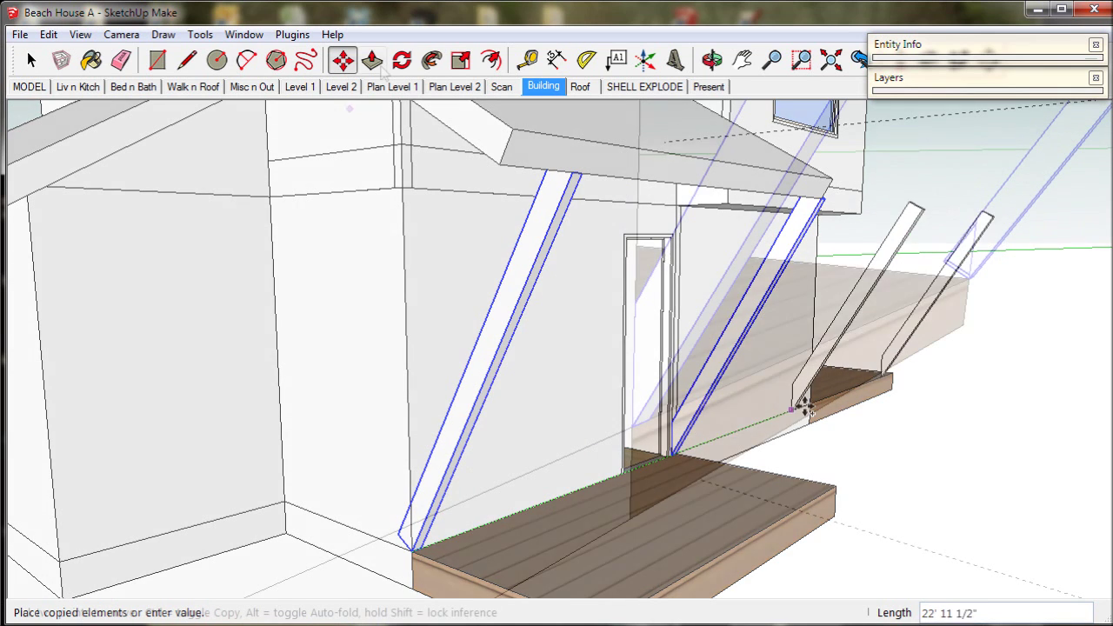
{"action": "left_click", "coordinate": [805, 409]}
{"action": "scroll", "coordinate": [808, 397], "scroll_direction": "up", "scroll_amount": 5}
{"action": "key", "text": "q"}
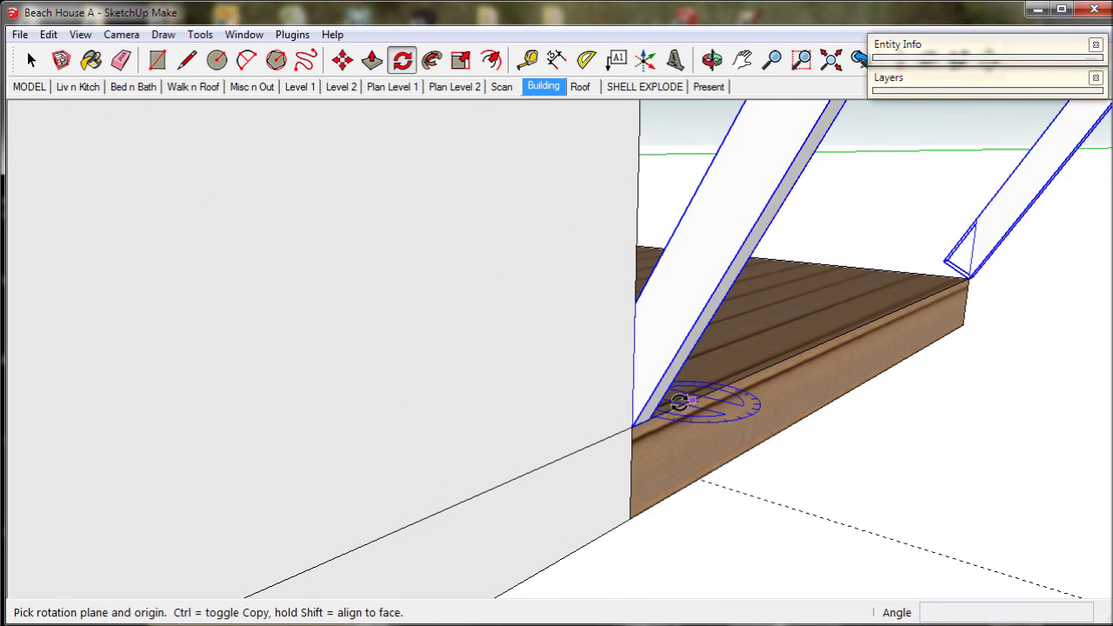
{"action": "left_click", "coordinate": [633, 427]}
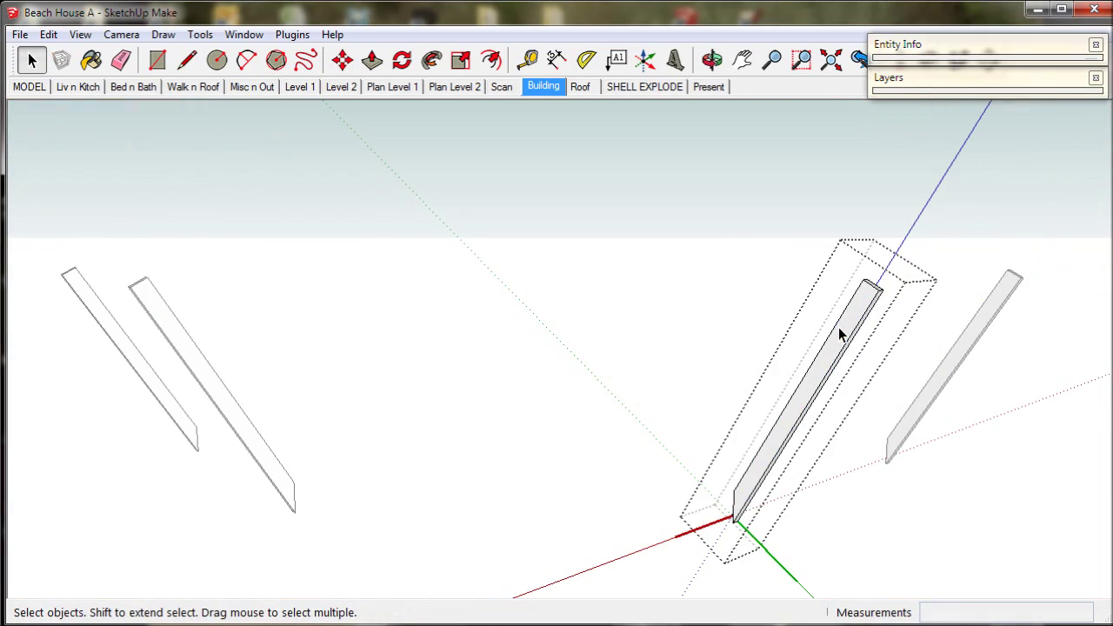
- Open the new balcony post, try a push/pull, cancel it and exit editing
{"action": "left_click", "coordinate": [840, 335]}
{"action": "double_click", "coordinate": [840, 333]}
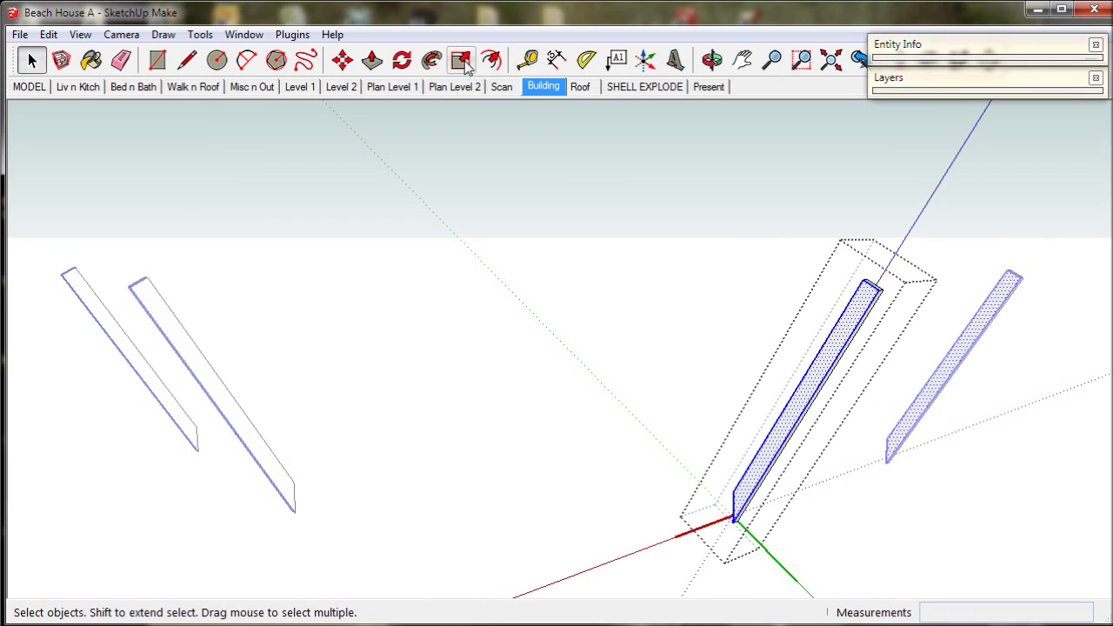
{"action": "left_click", "coordinate": [372, 60]}
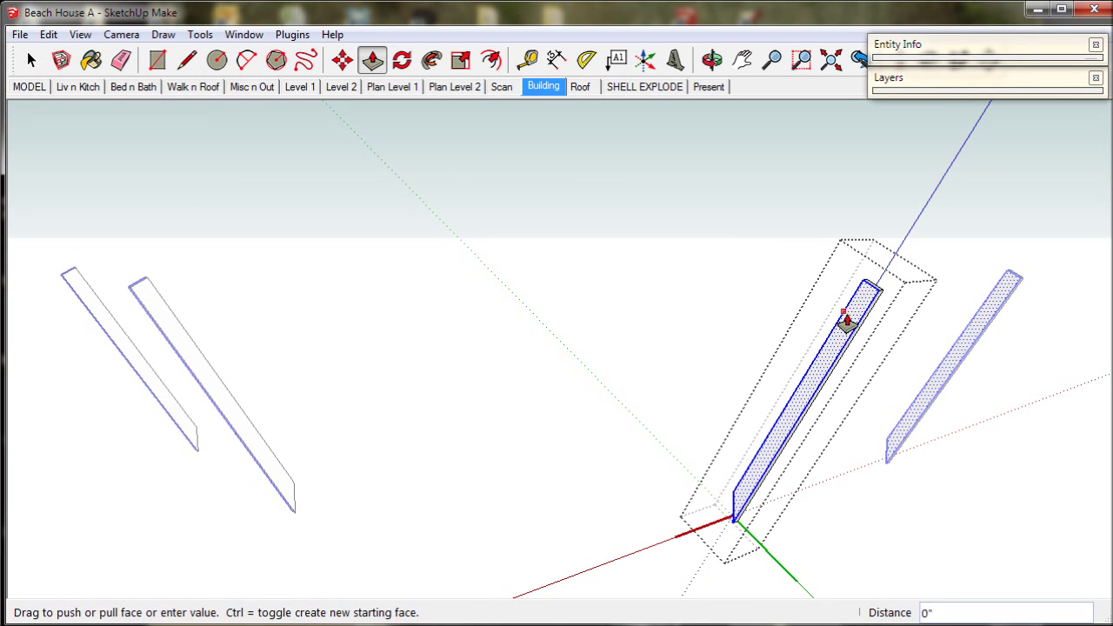
{"action": "left_click_drag", "start_coordinate": [848, 322], "coordinate": [768, 352]}
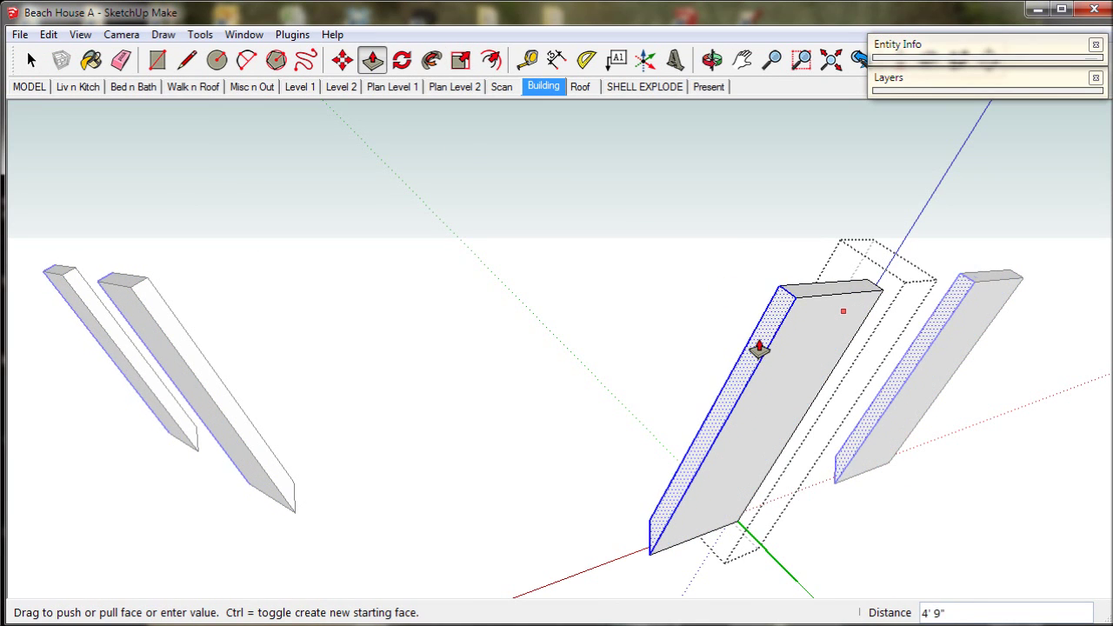
{"action": "left_click_drag", "start_coordinate": [769, 352], "coordinate": [33, 63]}
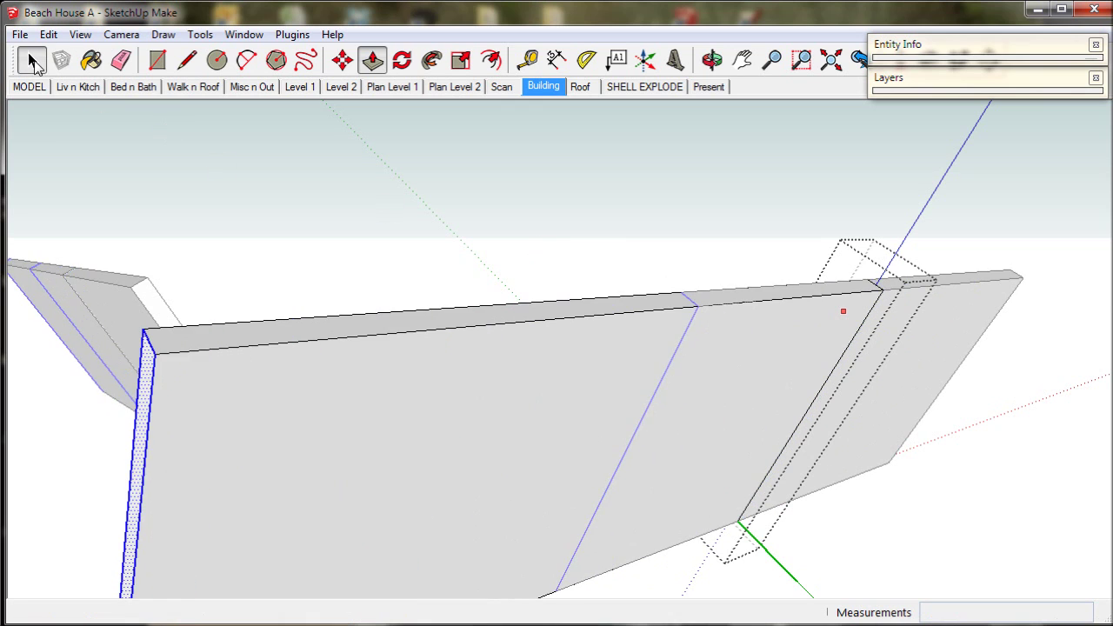
{"action": "left_click", "coordinate": [33, 63]}
{"action": "left_click", "coordinate": [1002, 372]}
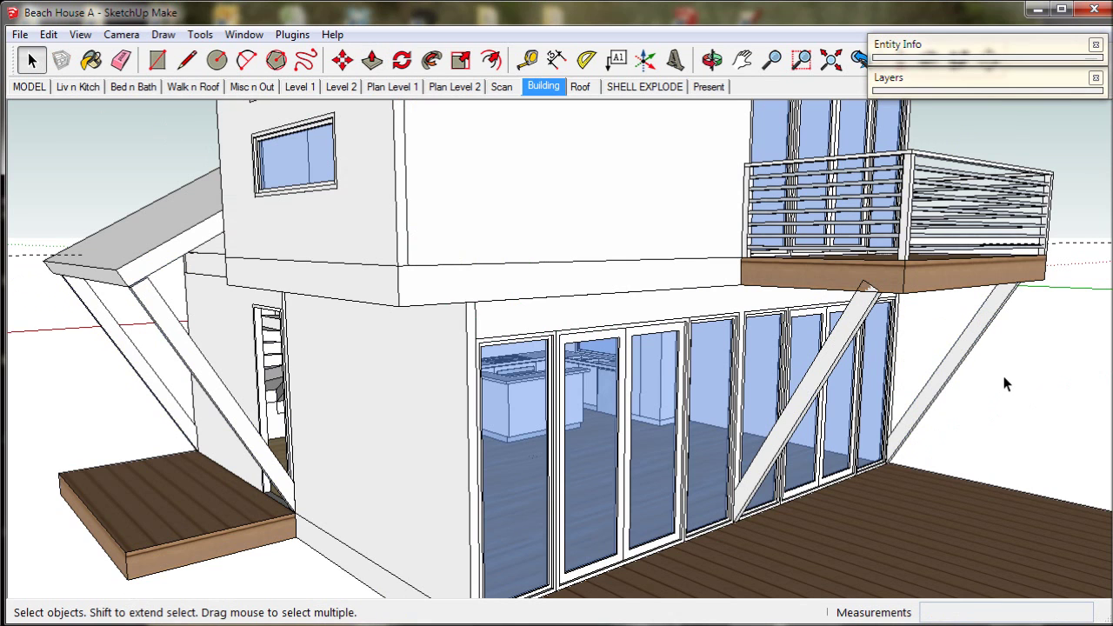
- Select both balcony posts and apply Make Unique to them
{"action": "left_click", "coordinate": [976, 330]}
{"action": "left_click", "coordinate": [856, 311], "text": "shift"}
{"action": "right_click", "coordinate": [989, 272]}
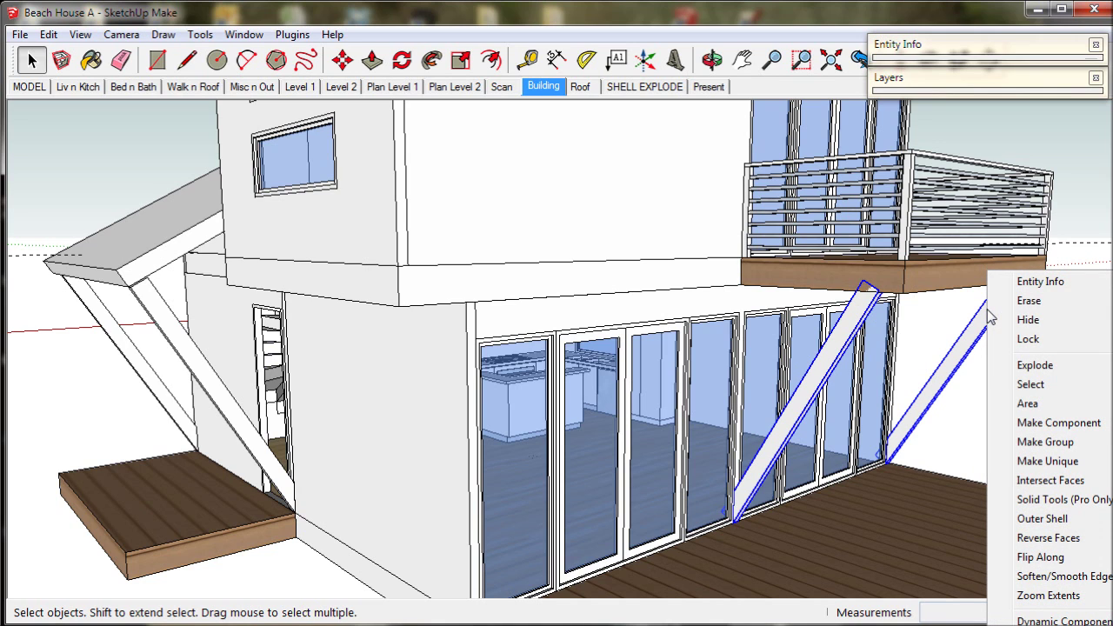
{"action": "left_click", "coordinate": [1045, 462]}
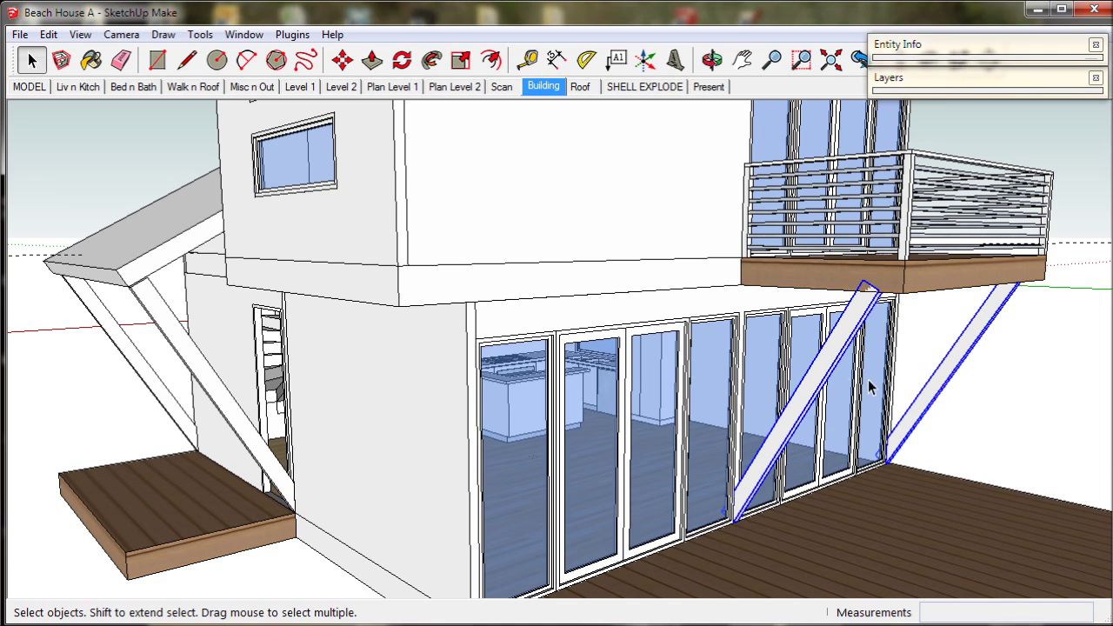
- Confirm in Entity Info that the balcony posts are now named post#1
{"action": "left_click", "coordinate": [918, 48]}
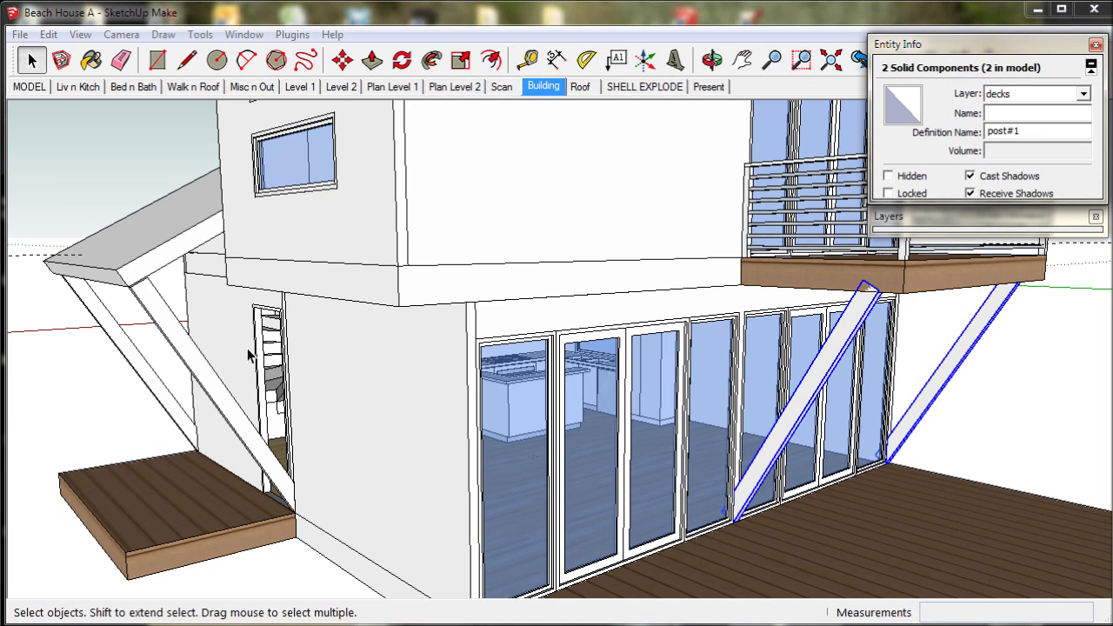
{"action": "left_click", "coordinate": [194, 362]}
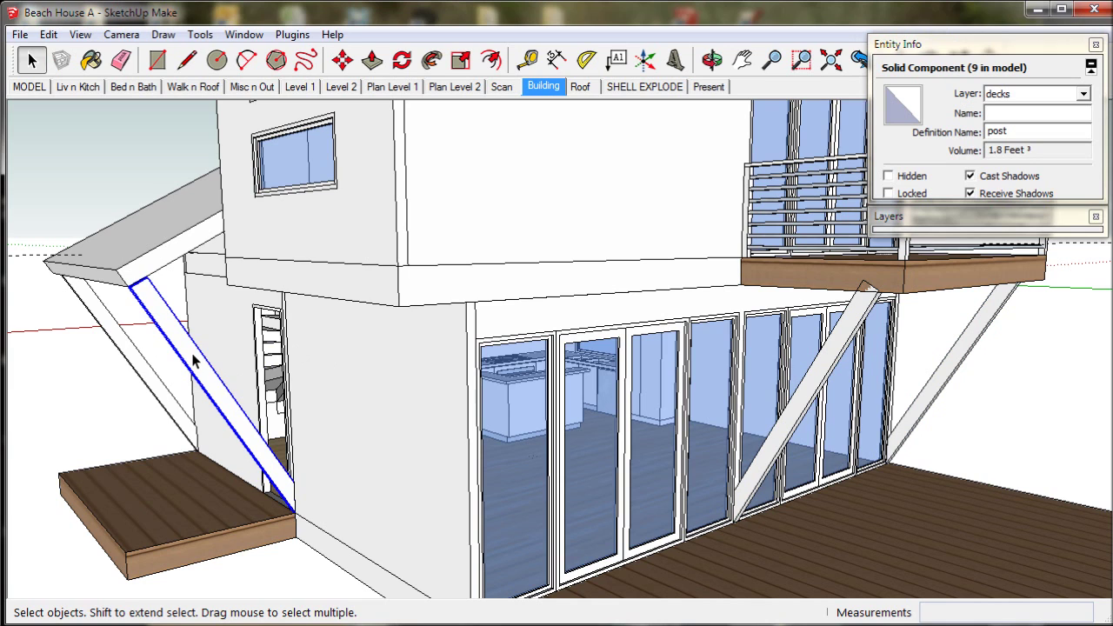
{"action": "left_click", "coordinate": [851, 341]}
{"action": "left_click", "coordinate": [982, 337]}
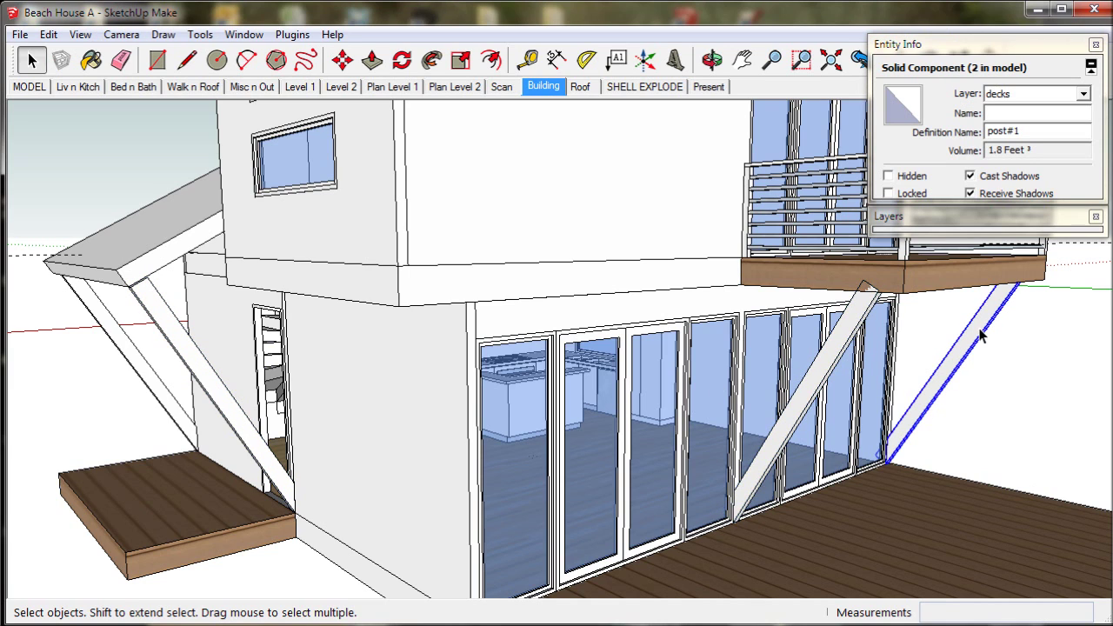
{"action": "left_click", "coordinate": [1002, 48]}
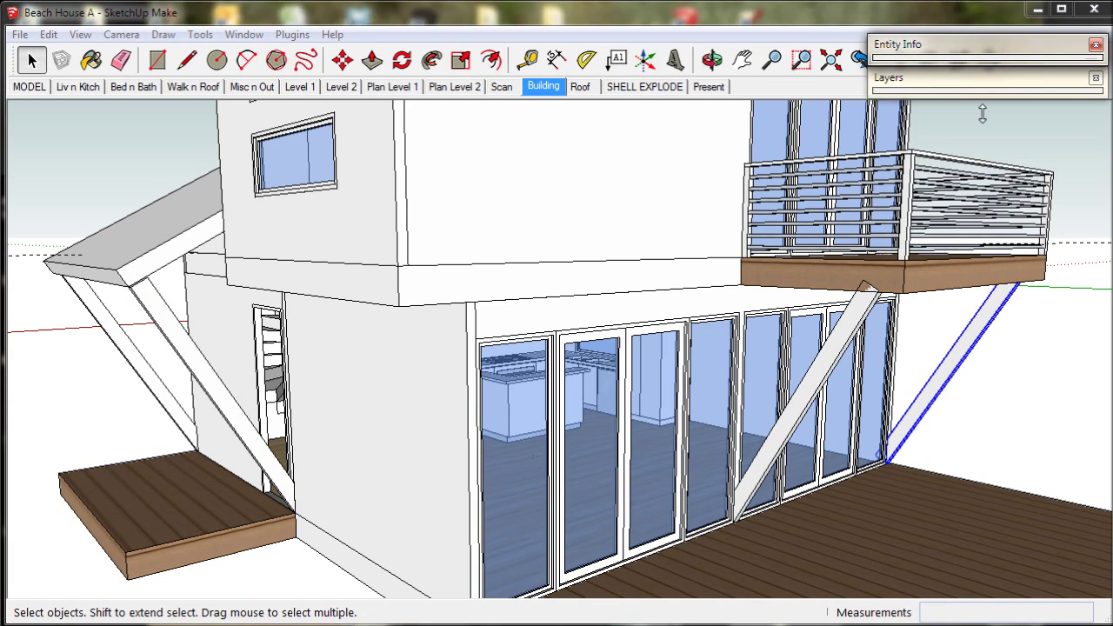
{"action": "left_click", "coordinate": [865, 309]}
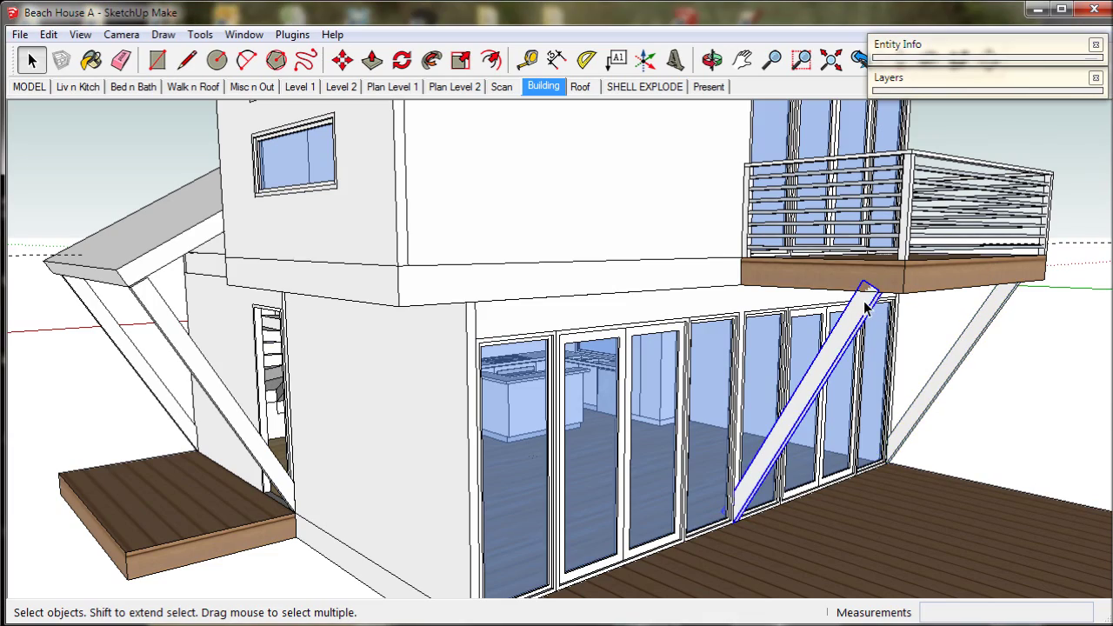
{"action": "scroll", "coordinate": [870, 305], "scroll_direction": "up", "scroll_amount": 5}
- Inside the middle balcony post, draw a line across its top corner beneath the balcony
{"action": "double_click", "coordinate": [870, 304]}
{"action": "scroll", "coordinate": [867, 301], "scroll_direction": "up", "scroll_amount": 3}
{"action": "key", "text": "l"}
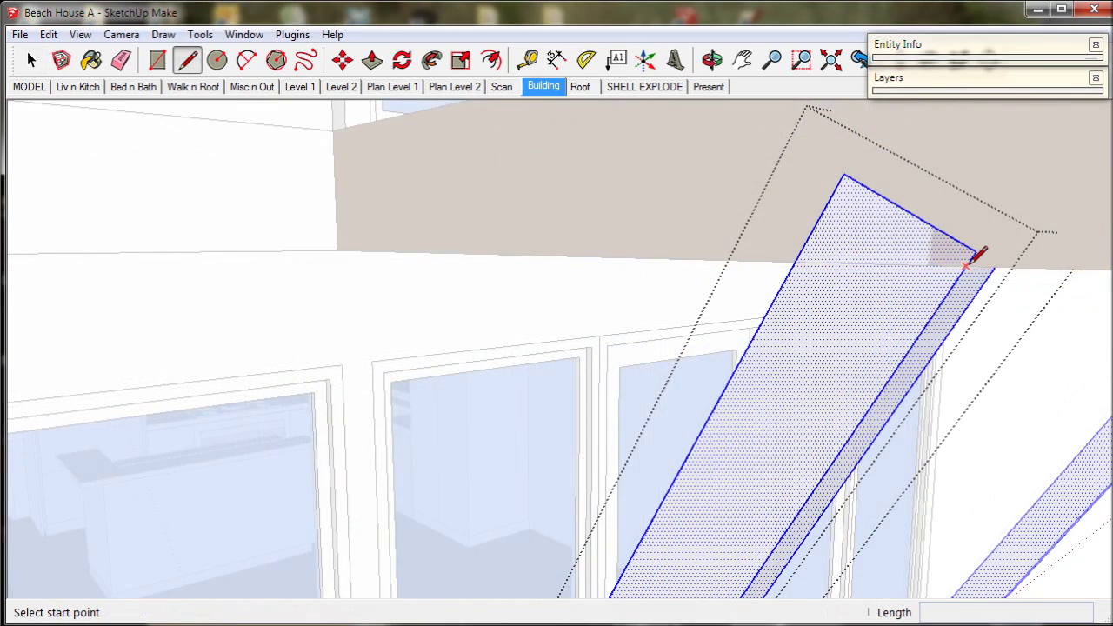
{"action": "left_click", "coordinate": [967, 263]}
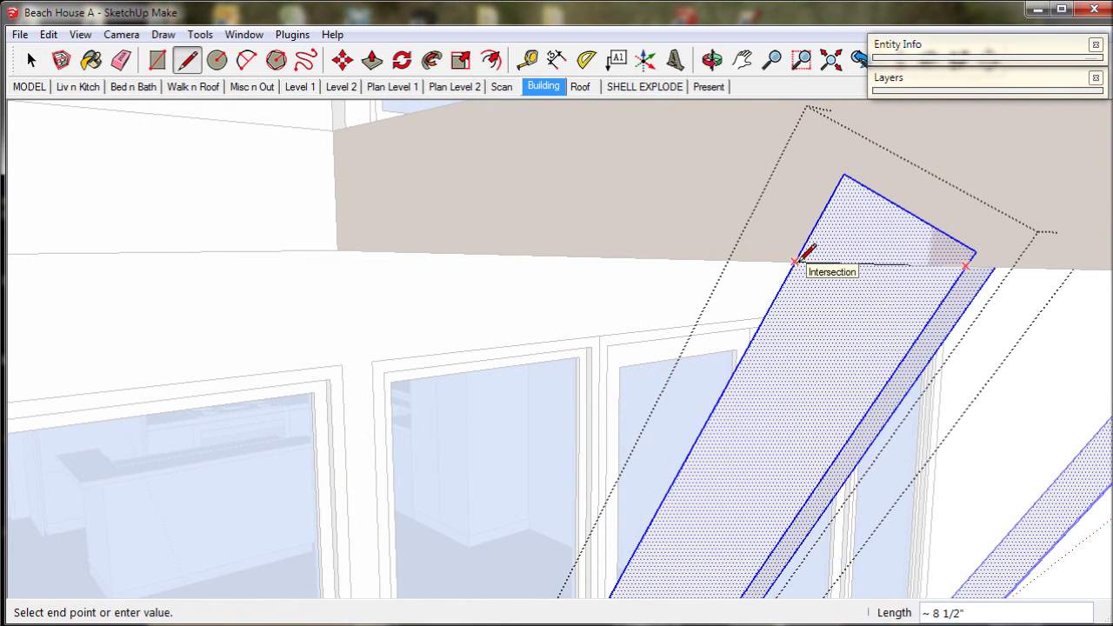
{"action": "left_click", "coordinate": [796, 261]}
{"action": "middle_click_drag", "start_coordinate": [870, 298], "coordinate": [361, 169]}
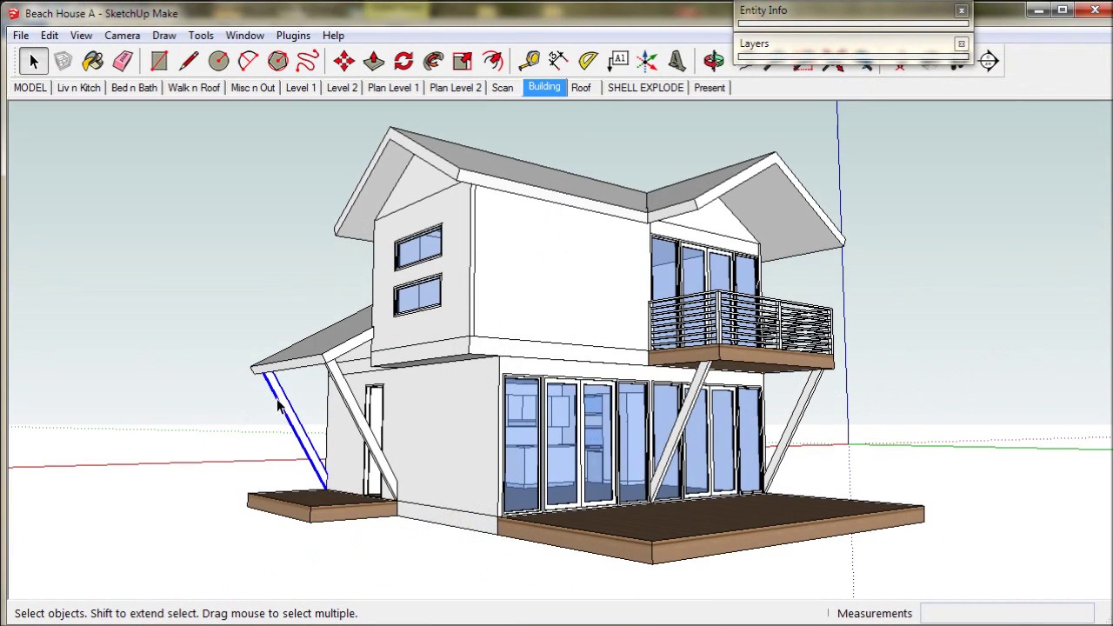
- Copy the four angled posts to the clipboard and delete them from their current place
{"action": "left_click", "coordinate": [348, 394], "text": "shift"}
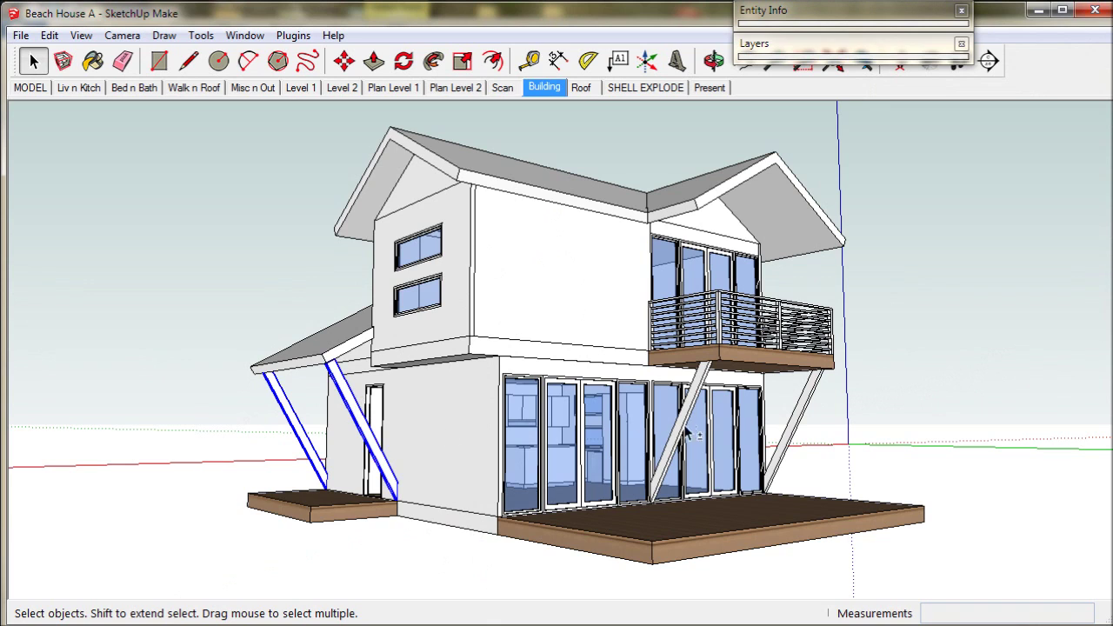
{"action": "left_click", "coordinate": [692, 418], "text": "shift"}
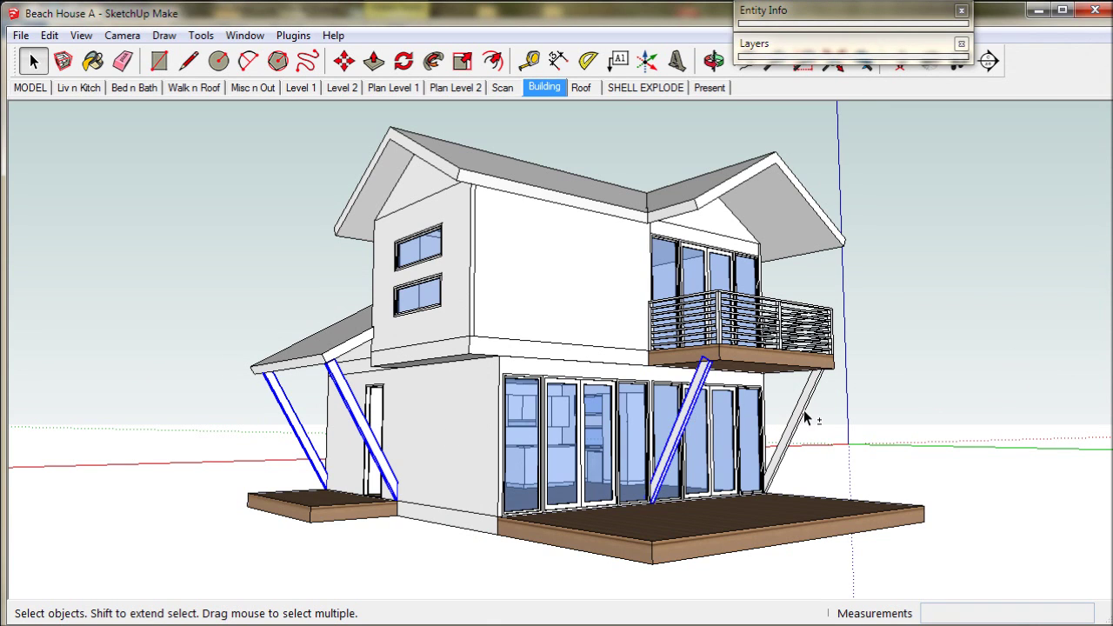
{"action": "left_click", "coordinate": [803, 418], "text": "shift"}
{"action": "left_click", "coordinate": [50, 36]}
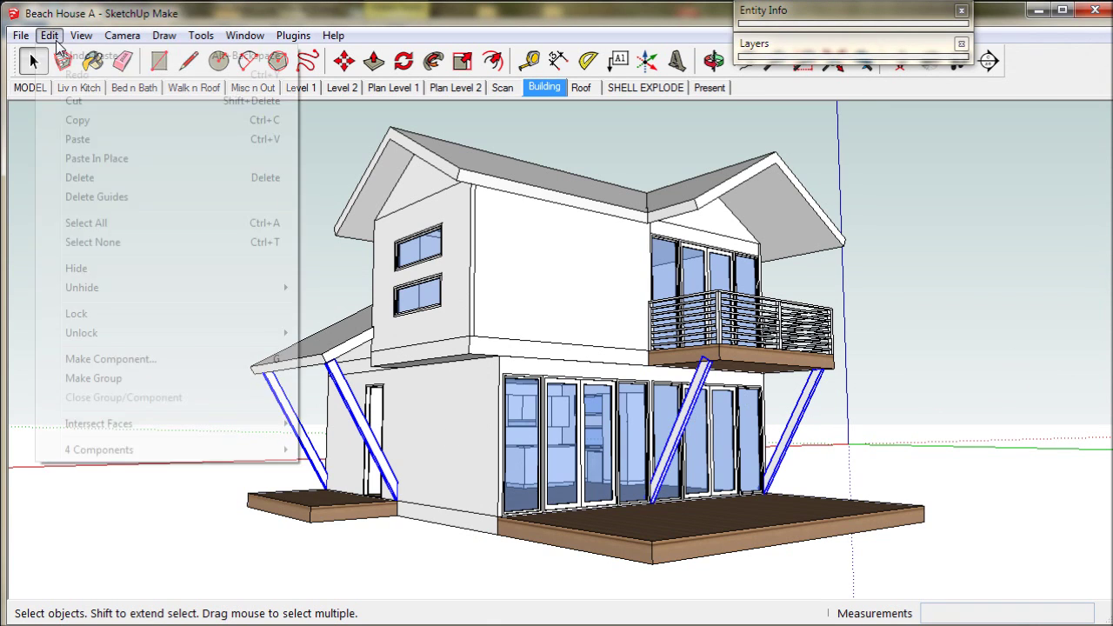
{"action": "left_click", "coordinate": [77, 120]}
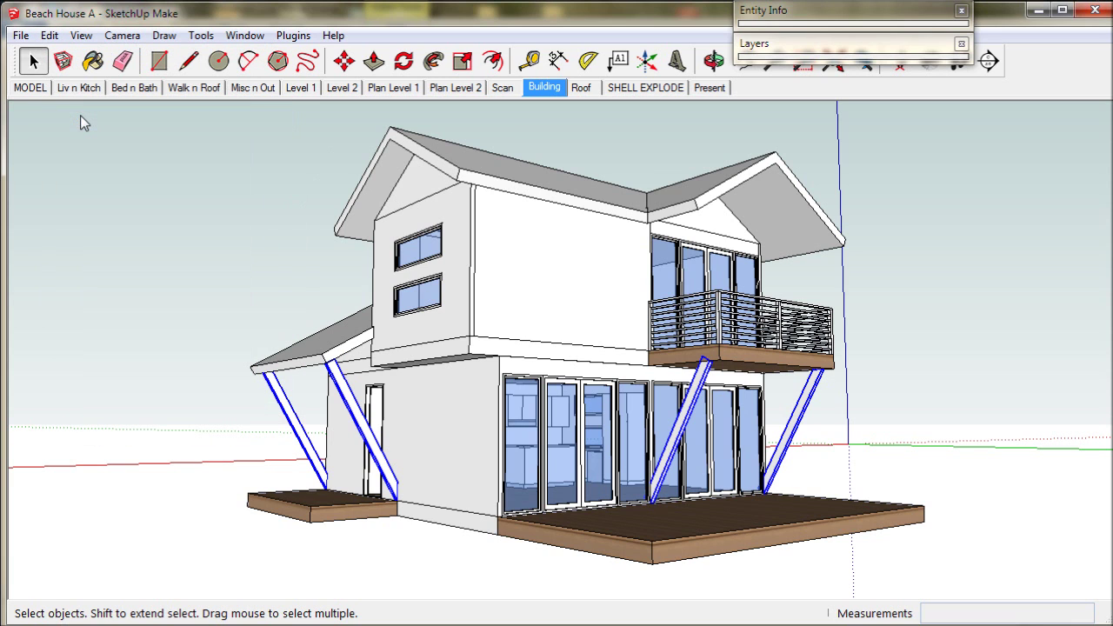
{"action": "key", "text": "Delete"}
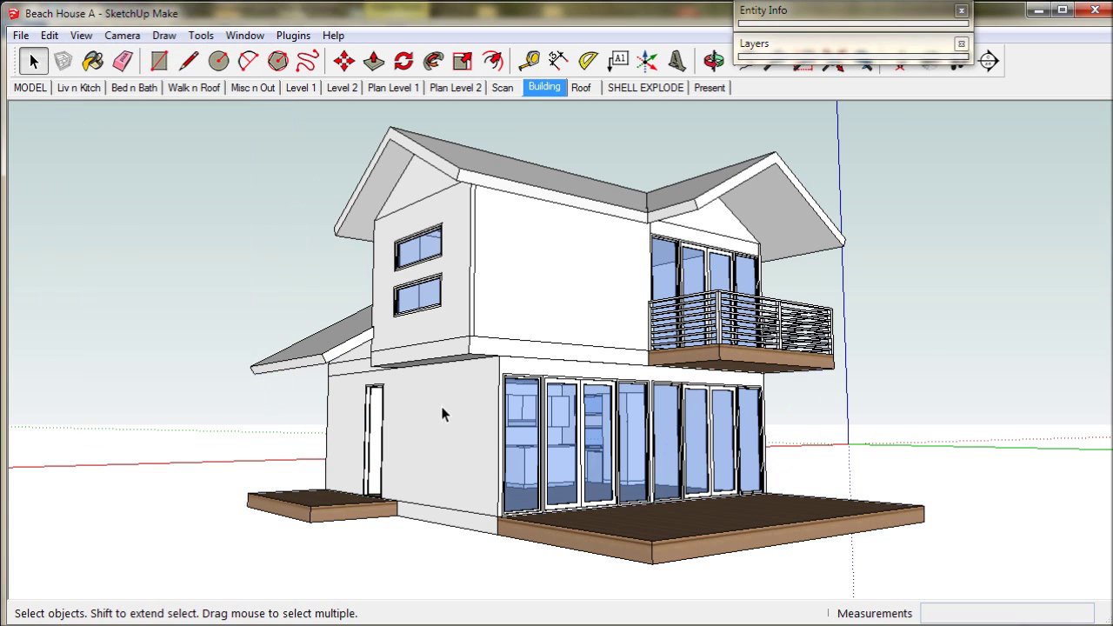
- Paste the posts in place inside the Level 1 group, then show the Plan Level 1 view
{"action": "double_click", "coordinate": [441, 415]}
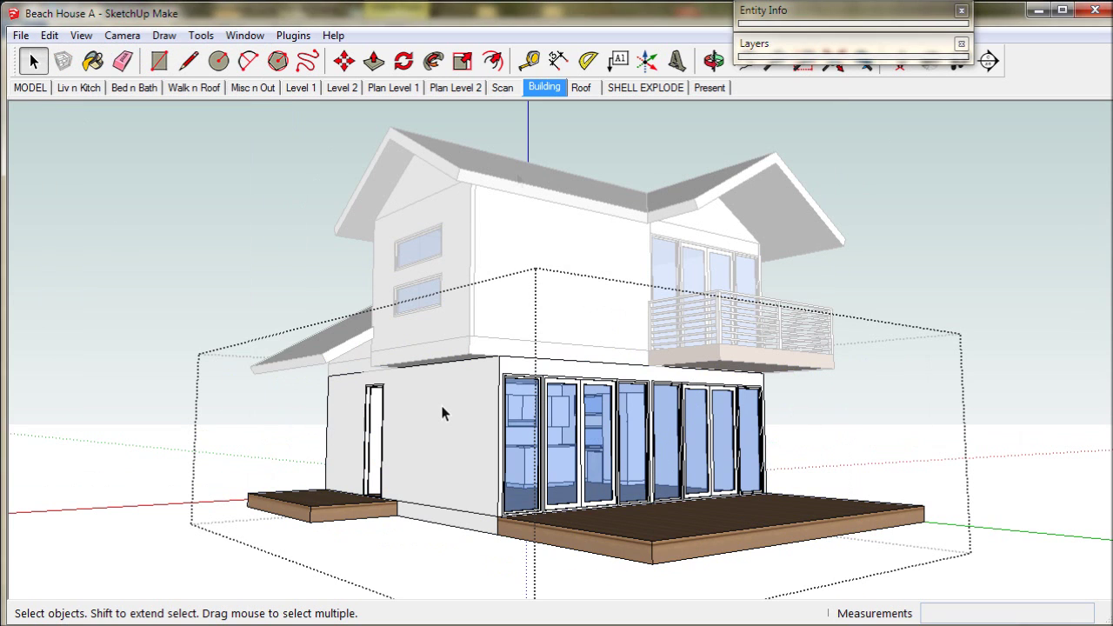
{"action": "left_click", "coordinate": [48, 35]}
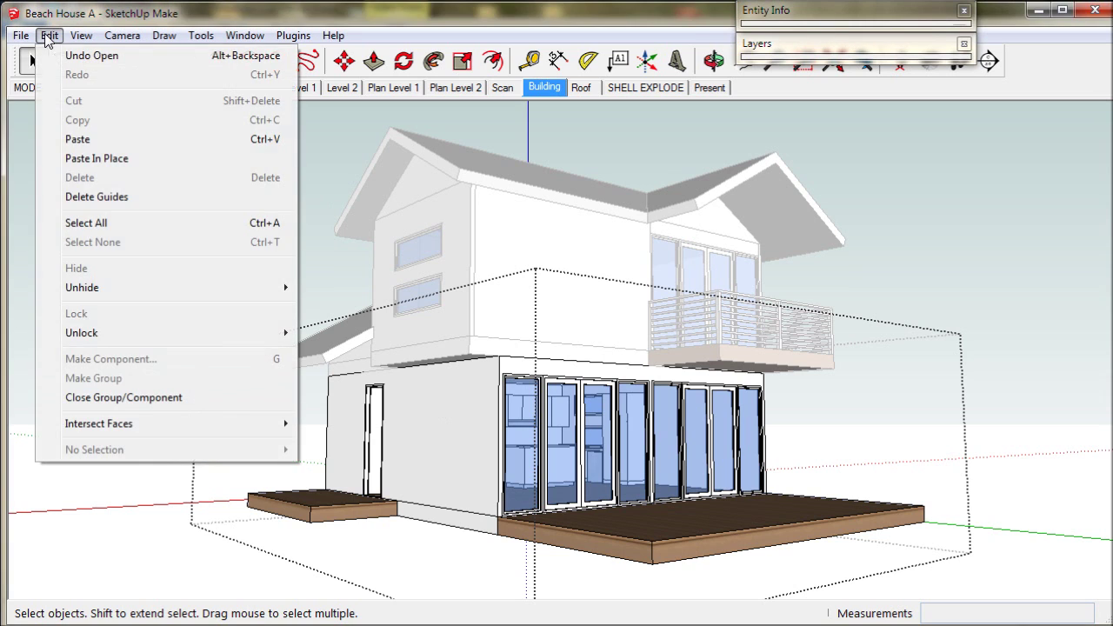
{"action": "left_click", "coordinate": [95, 158]}
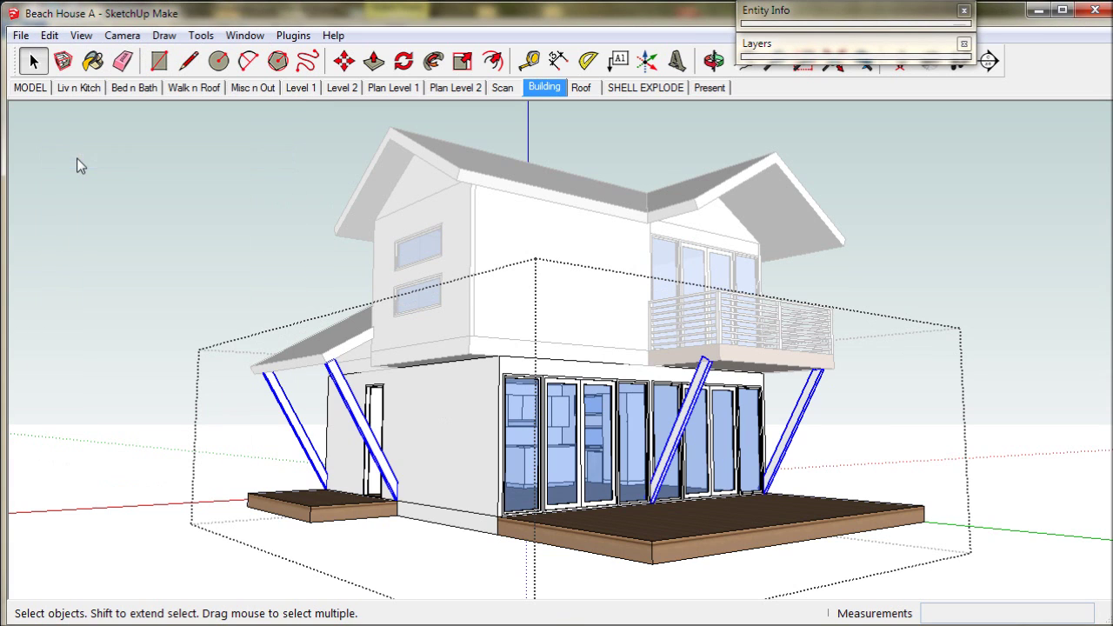
{"action": "left_click", "coordinate": [106, 247]}
{"action": "middle_click_drag", "start_coordinate": [136, 291], "coordinate": [174, 313]}
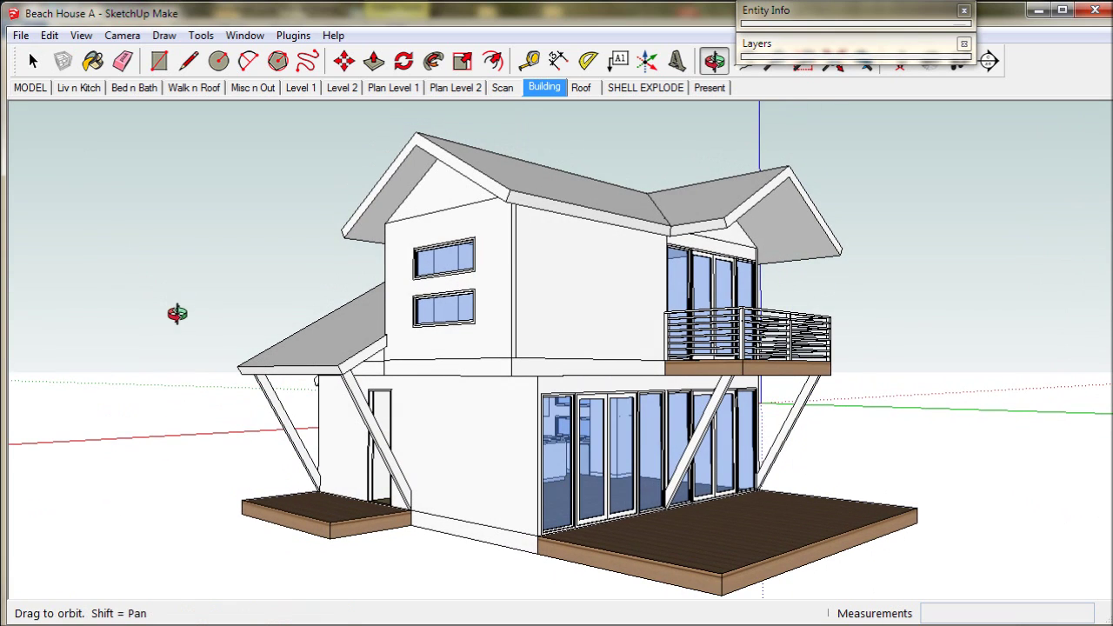
{"action": "left_click", "coordinate": [391, 90]}
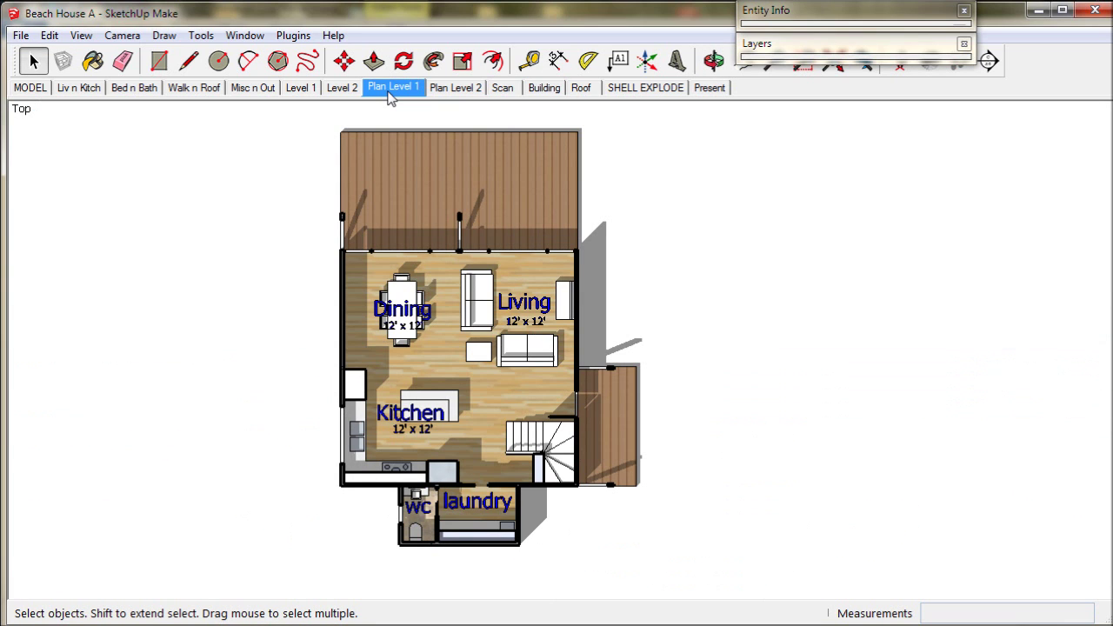